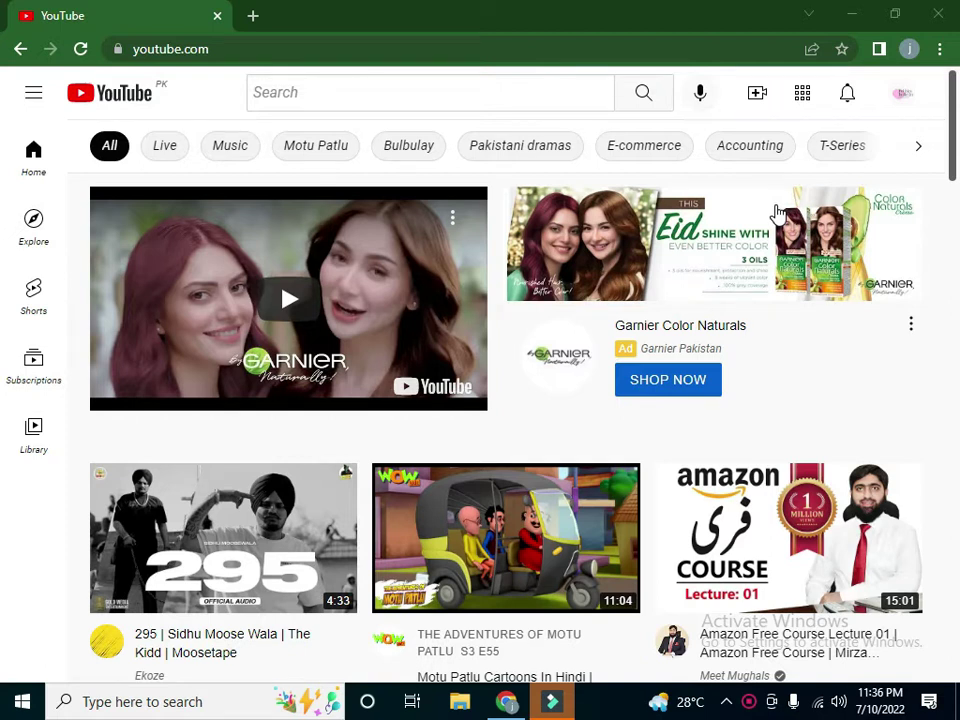
Search YouTube for "POLITICS BULLETIN"
scroll(950, 150, down, 1)
key(/)
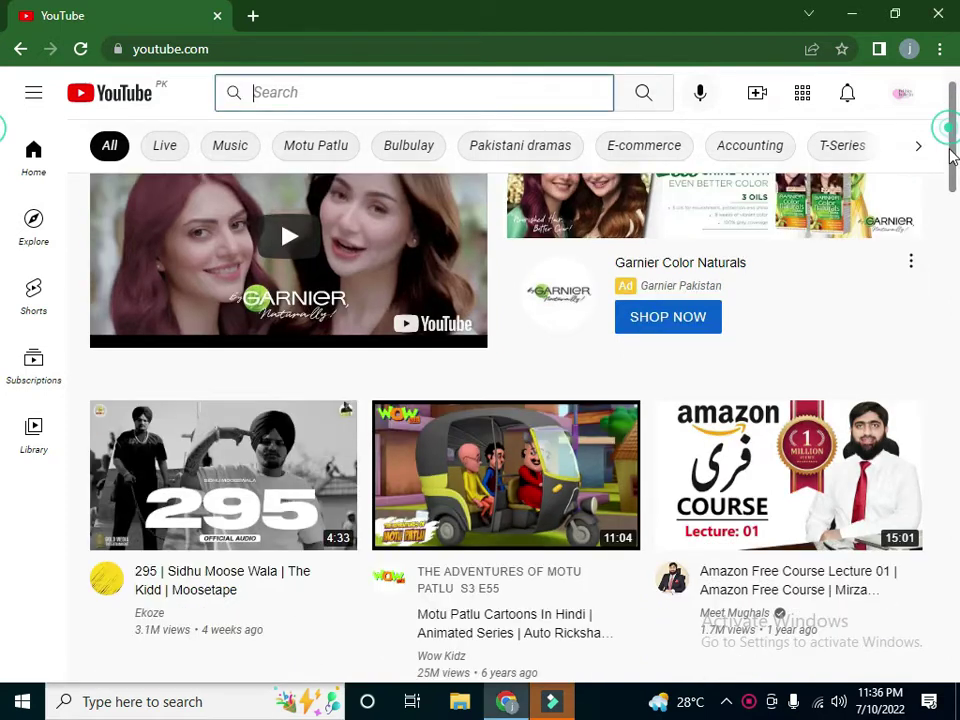
drag(953, 180, 956, 133)
click(505, 88)
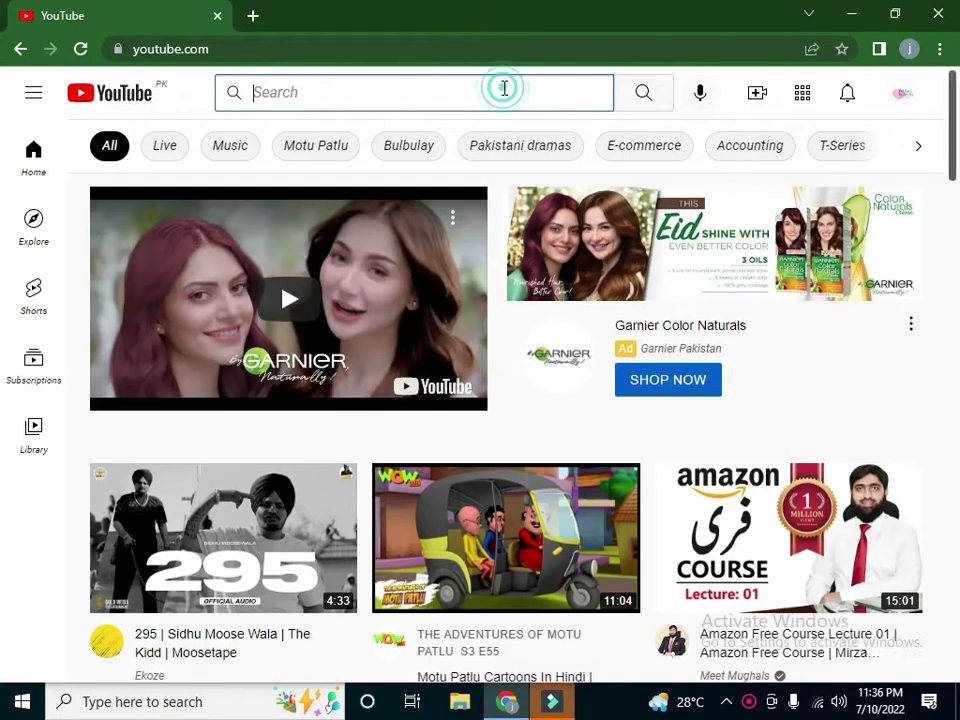
text(POLITICS BULLETIN)
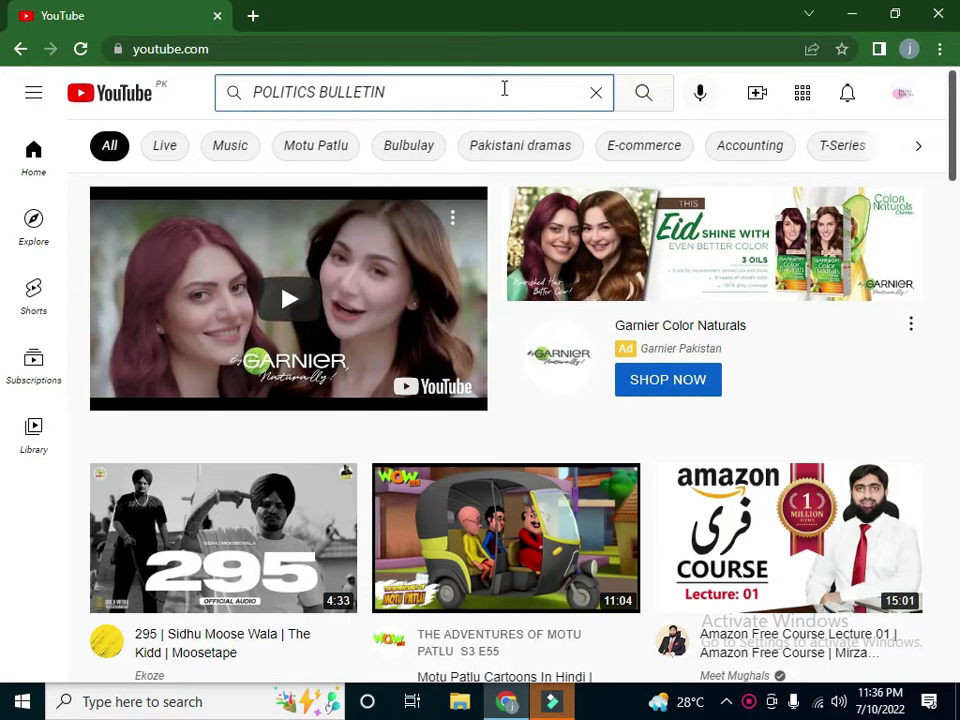
key(Return)
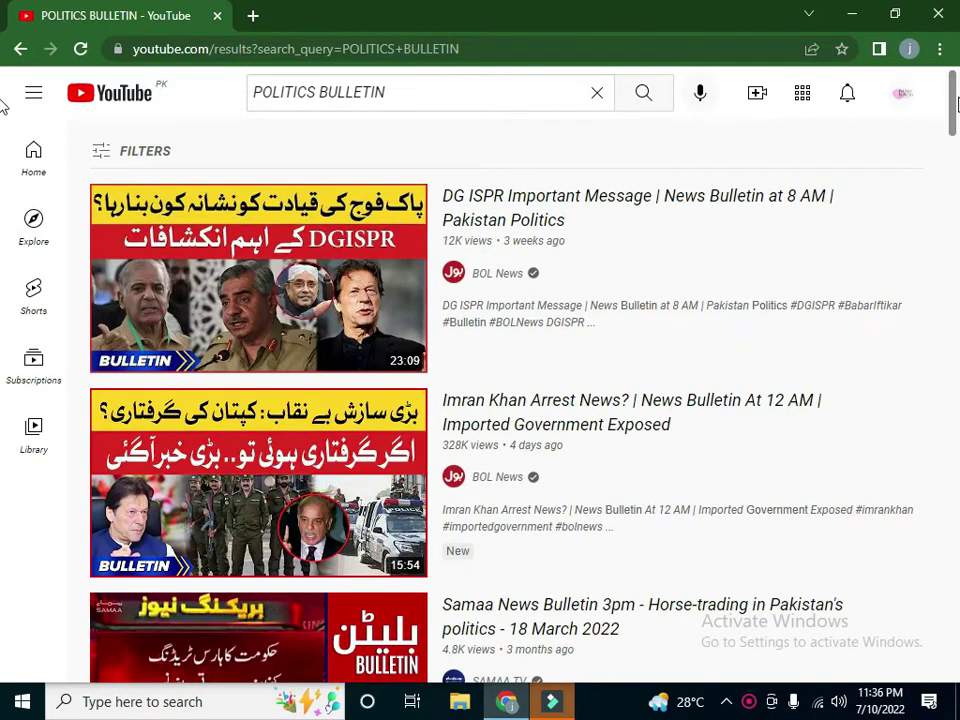
Look through the search results and filter them to show only channels
drag(953, 103, 957, 283)
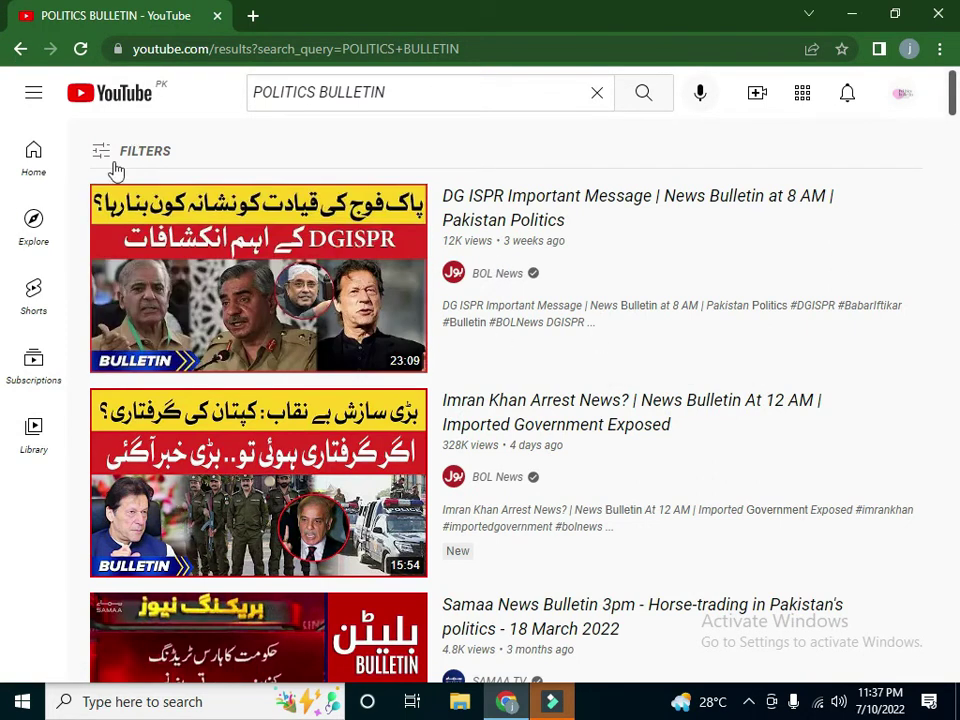
click(99, 158)
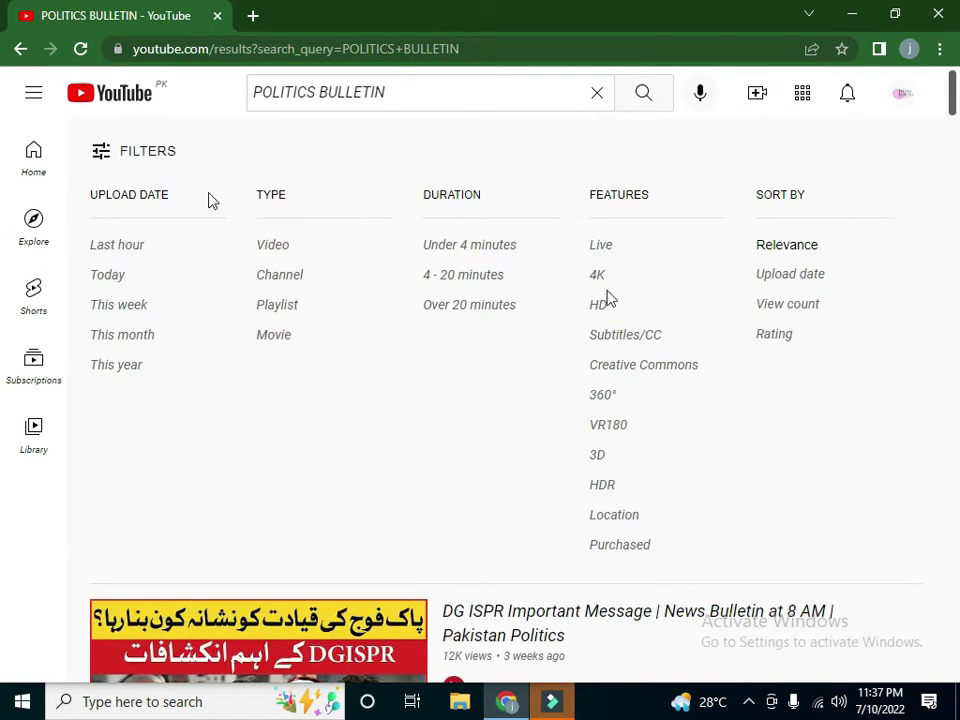
click(268, 283)
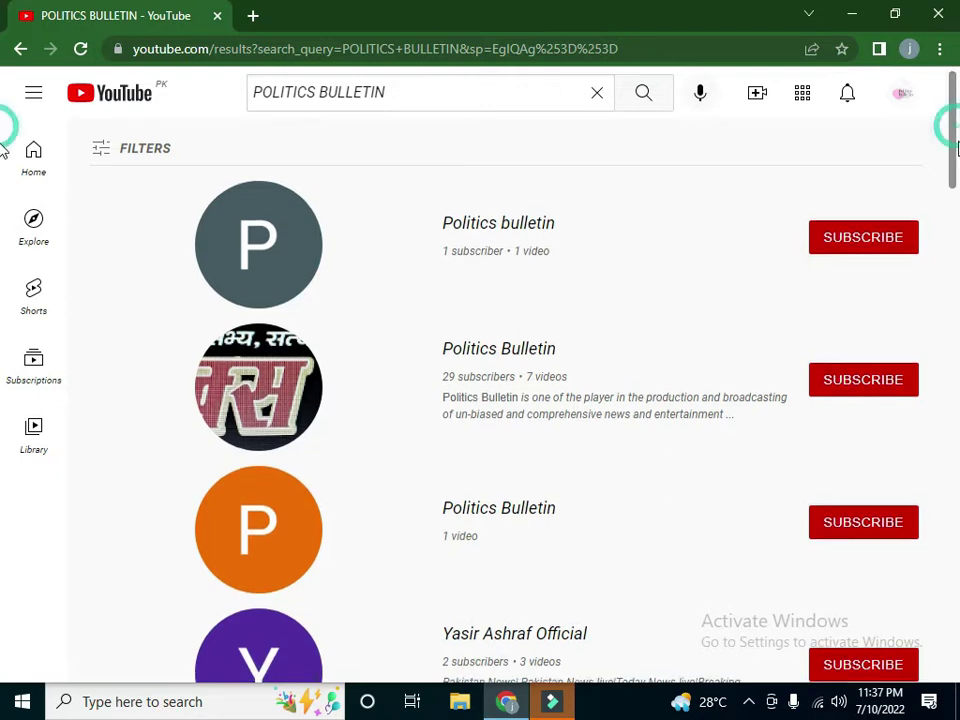
Examine the list of channels matching POLITICS BULLETIN and return to the YouTube home page
scroll(3, 150, down, 1)
scroll(3, 150, down, 5)
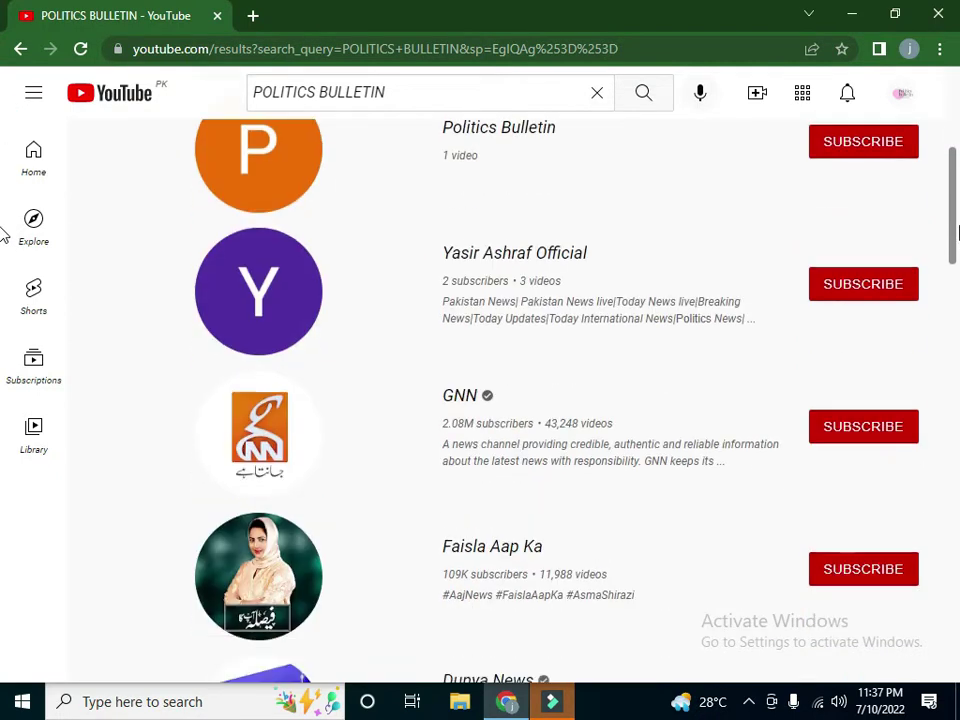
scroll(3, 255, down, 5)
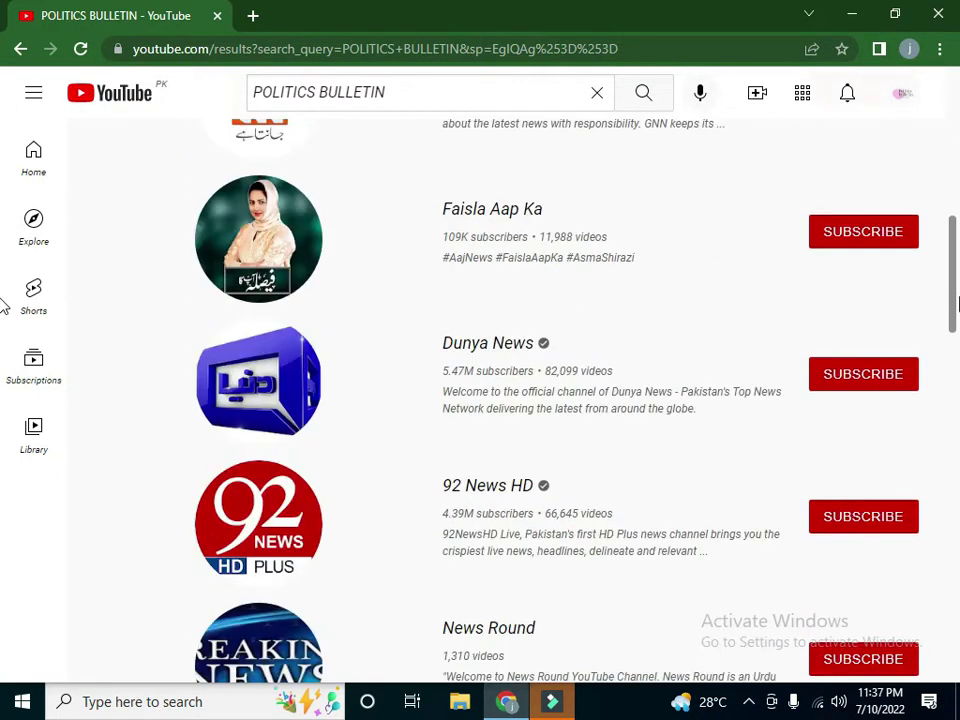
scroll(4, 398, down, 7)
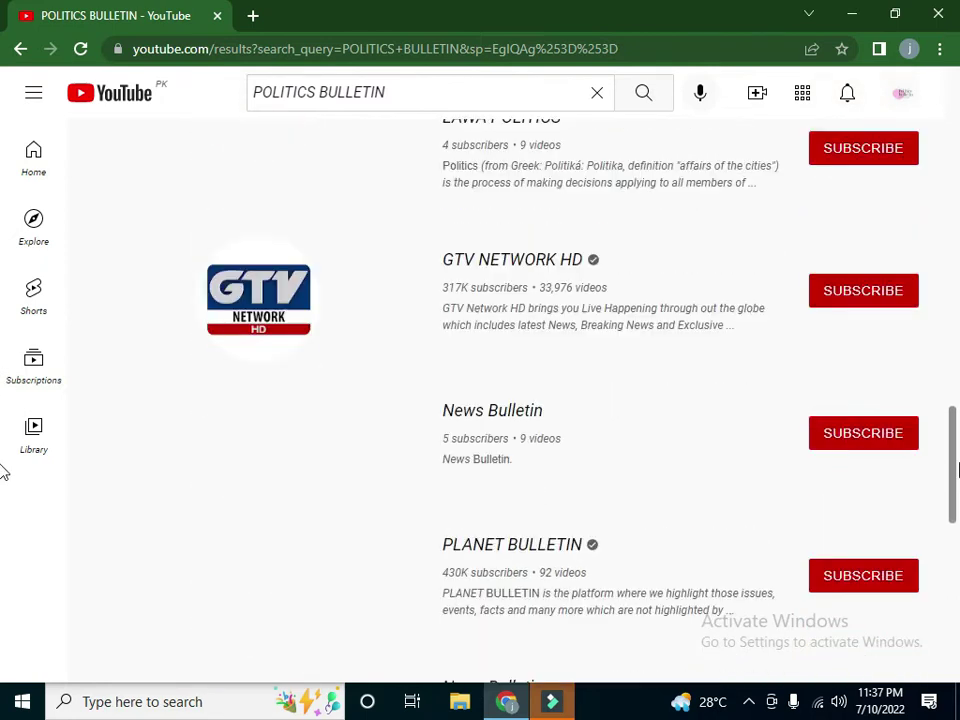
scroll(4, 505, down, 2)
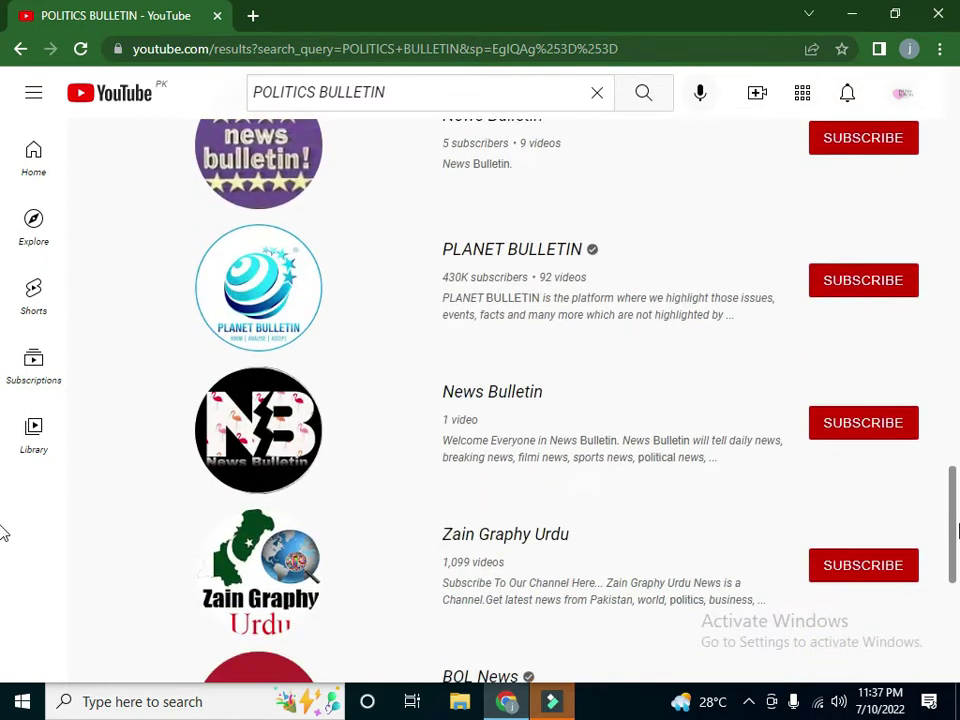
scroll(4, 536, down, 5)
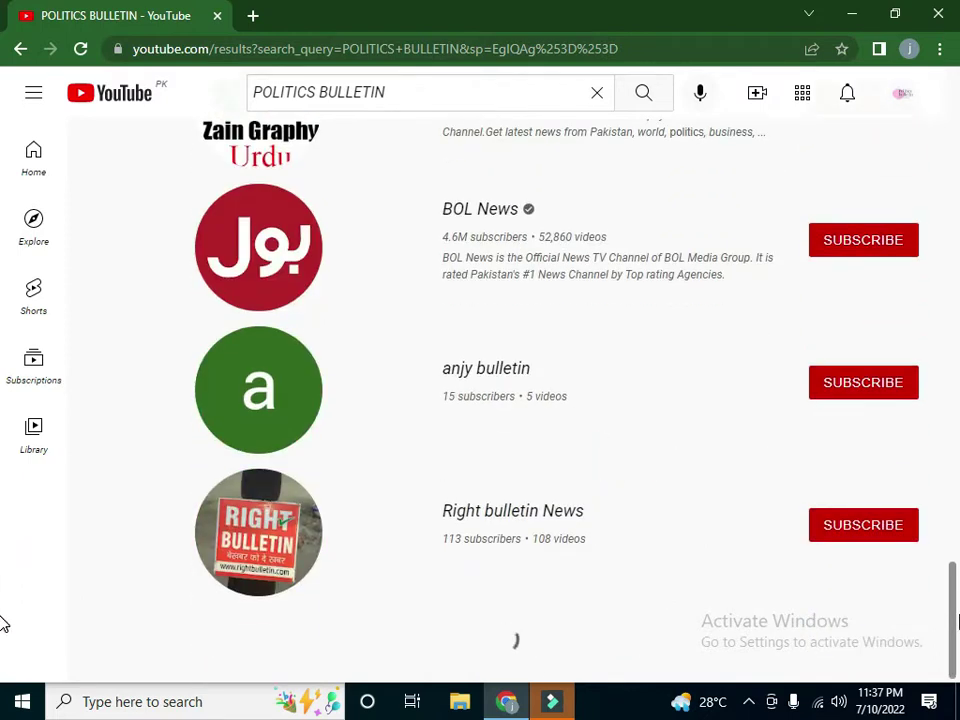
scroll(954, 615, down, 5)
scroll(954, 364, up, 3)
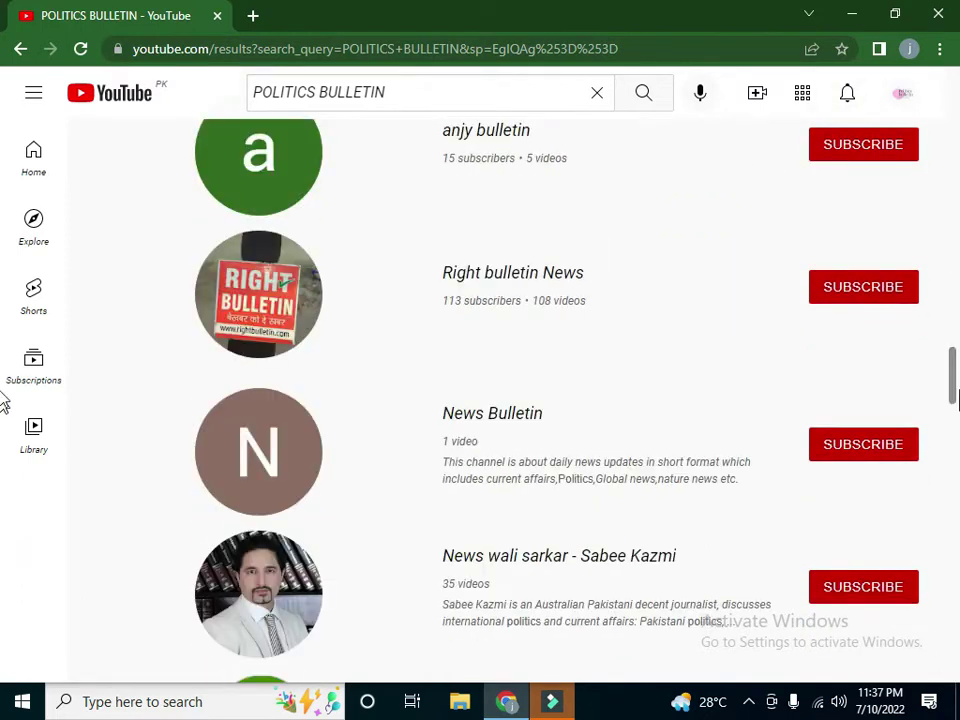
scroll(955, 398, down, 10)
scroll(955, 380, up, 8)
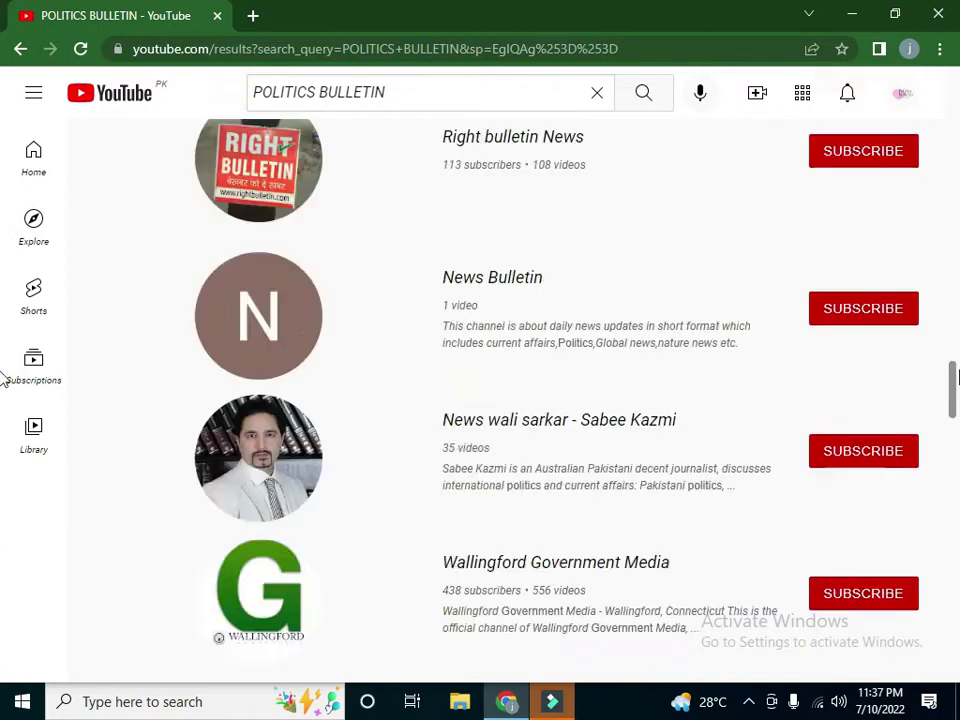
scroll(957, 376, up, 10)
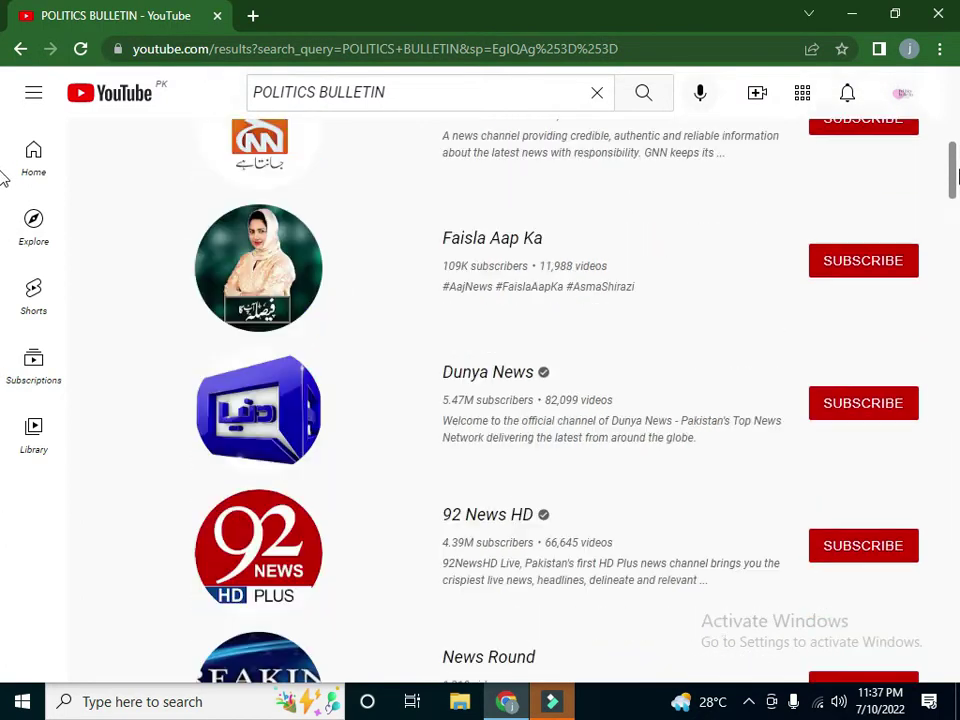
scroll(5, 170, up, 5)
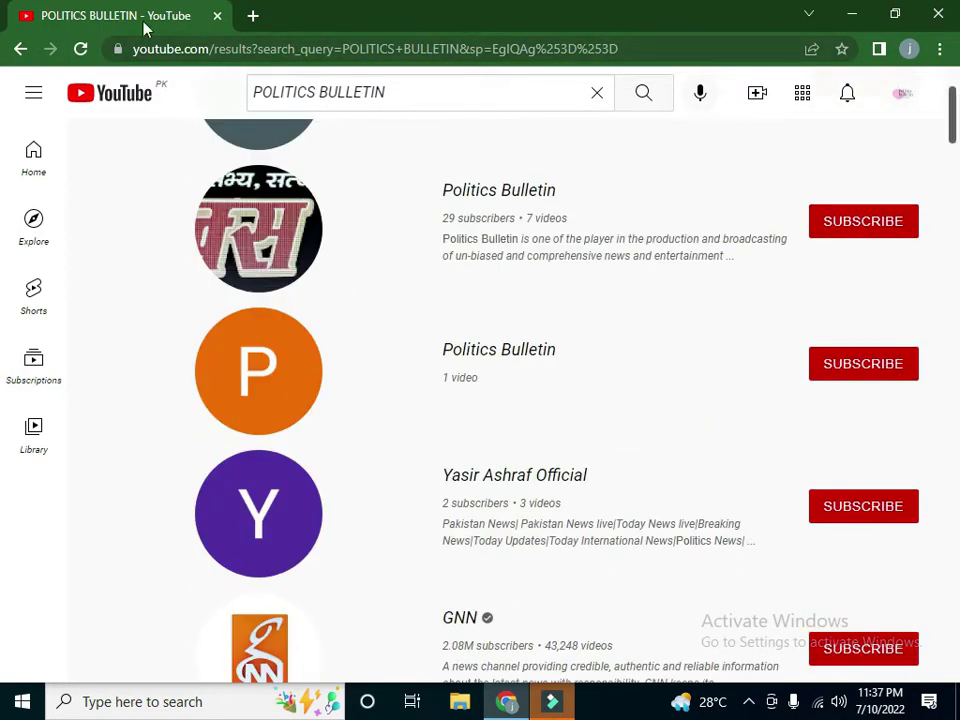
click(14, 48)
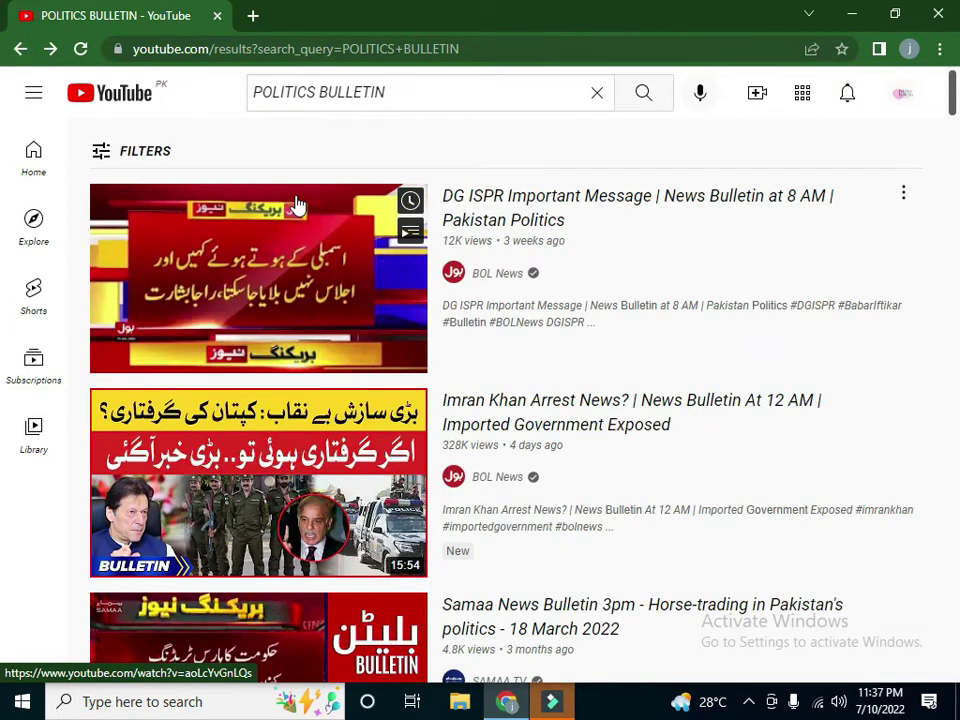
click(18, 49)
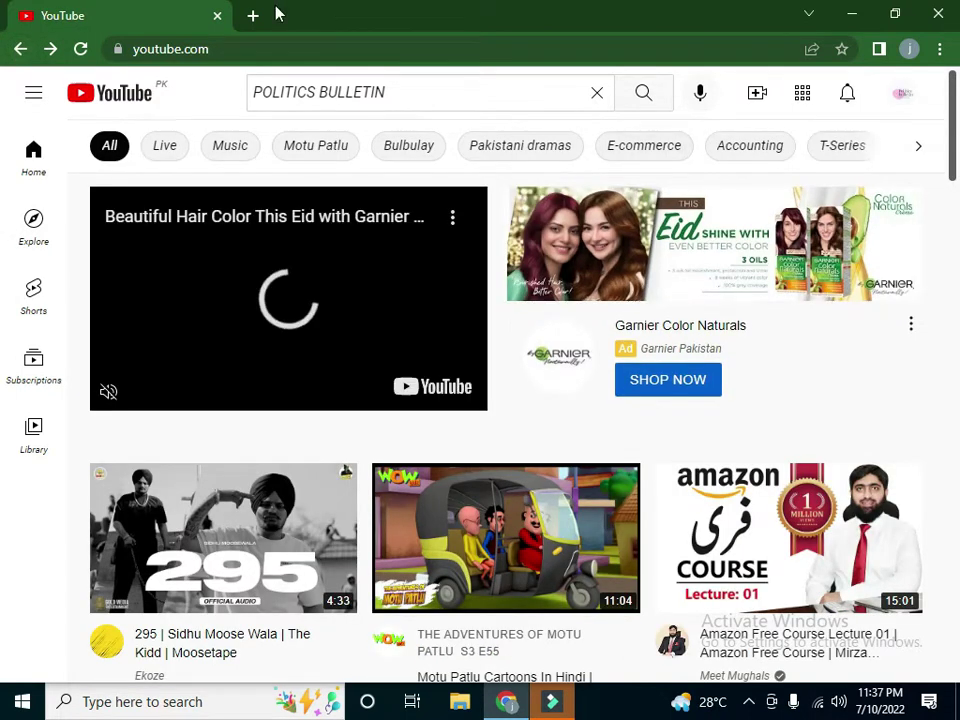
Search Google for "YOUTUBE STUDIO" in a new tab and open the YouTube Studio site
click(253, 16)
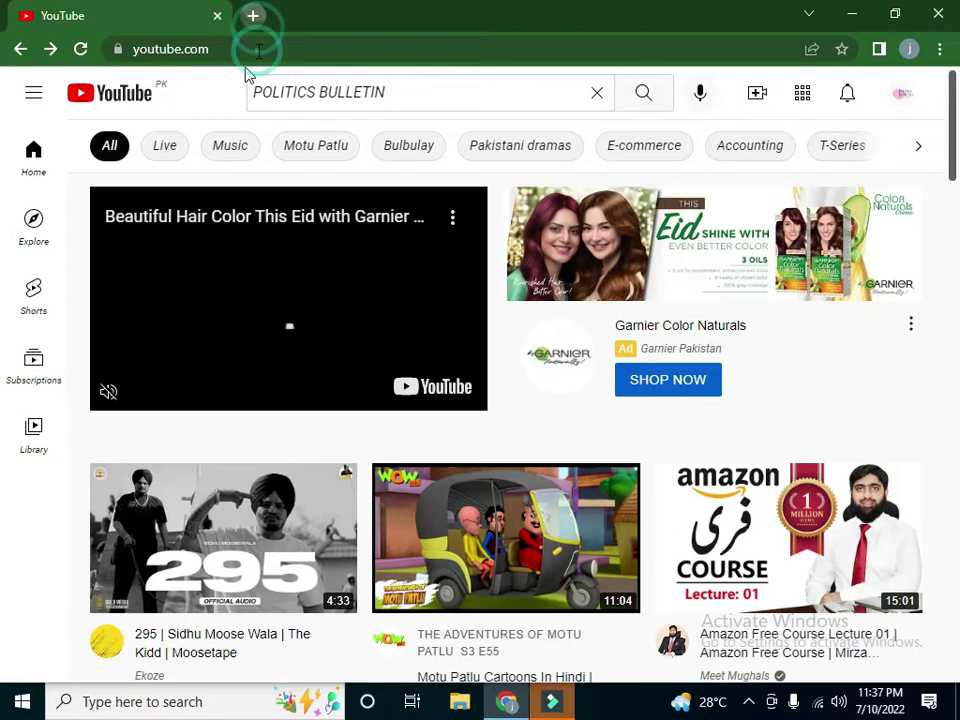
text(YOU)
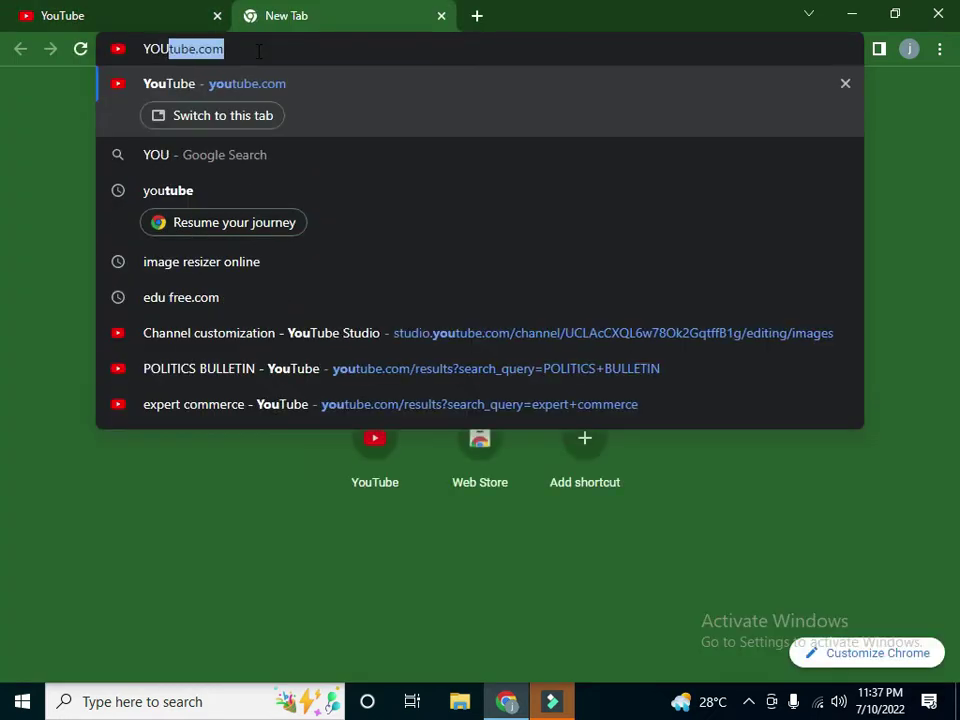
text(TUBE)
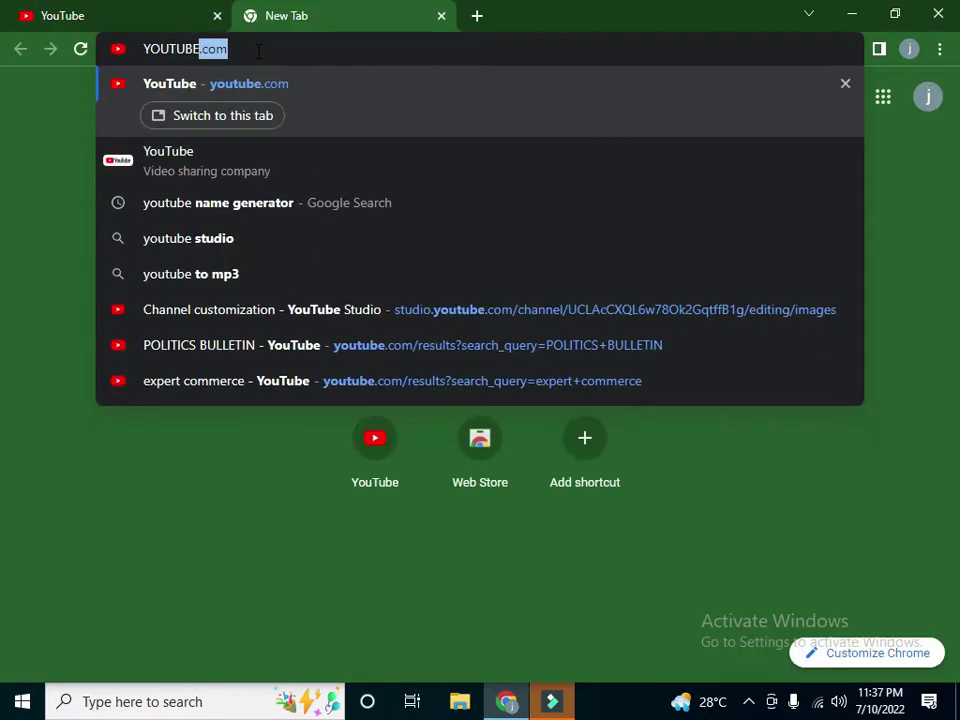
text( ST)
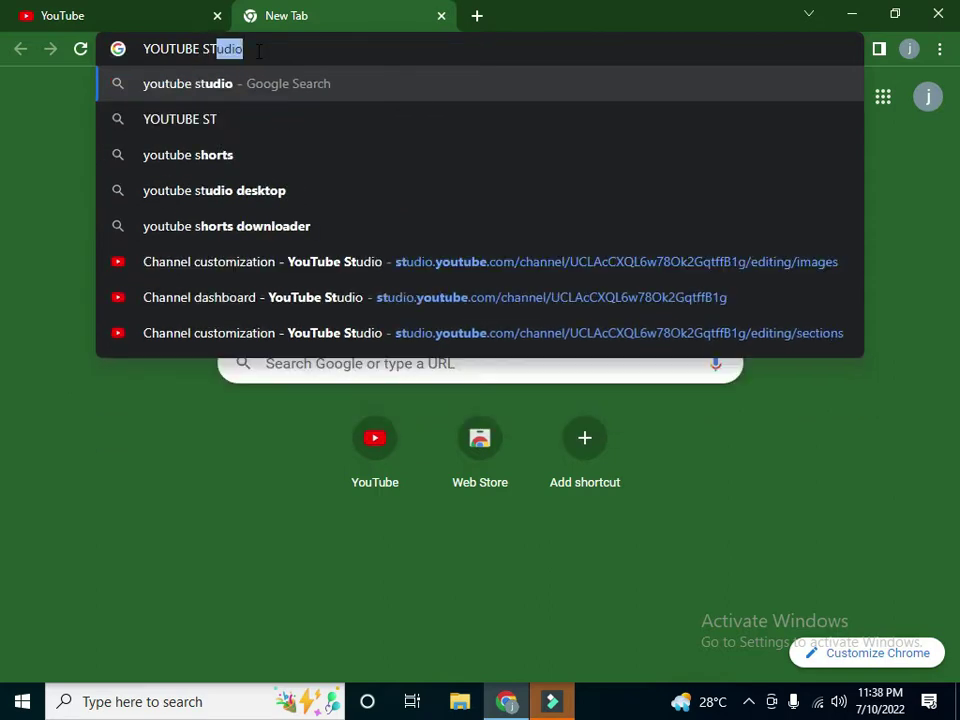
text(UDIO)
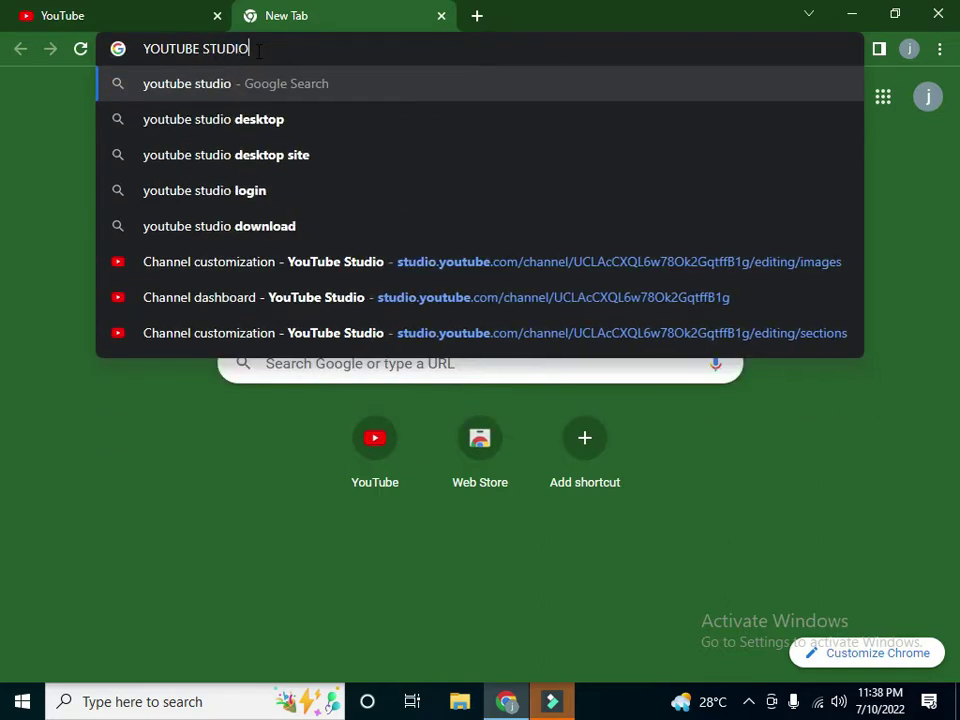
key(Return)
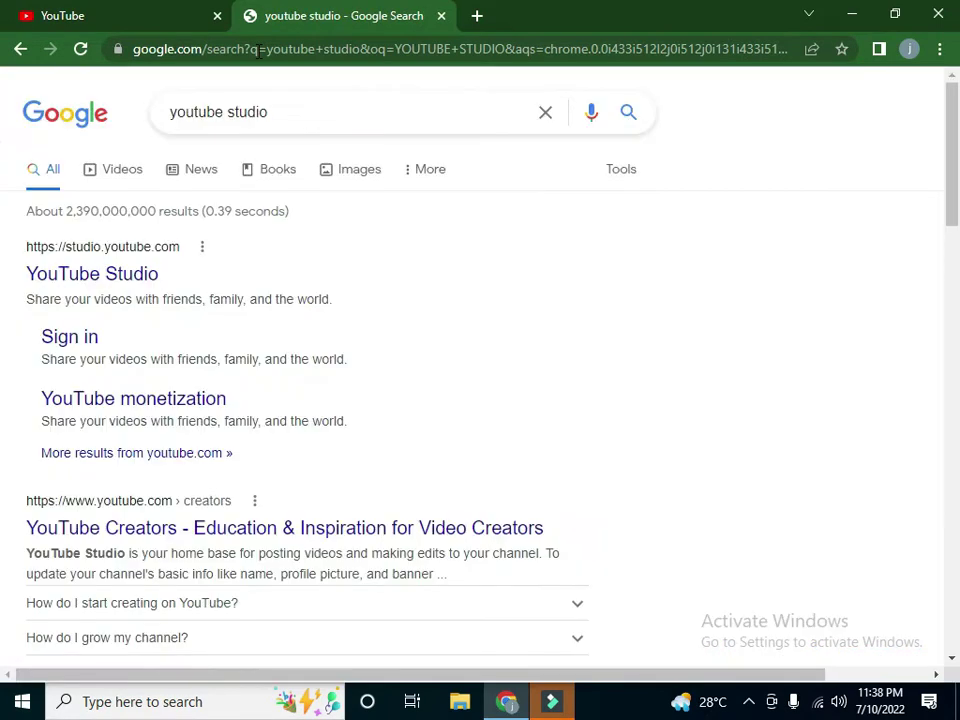
click(110, 284)
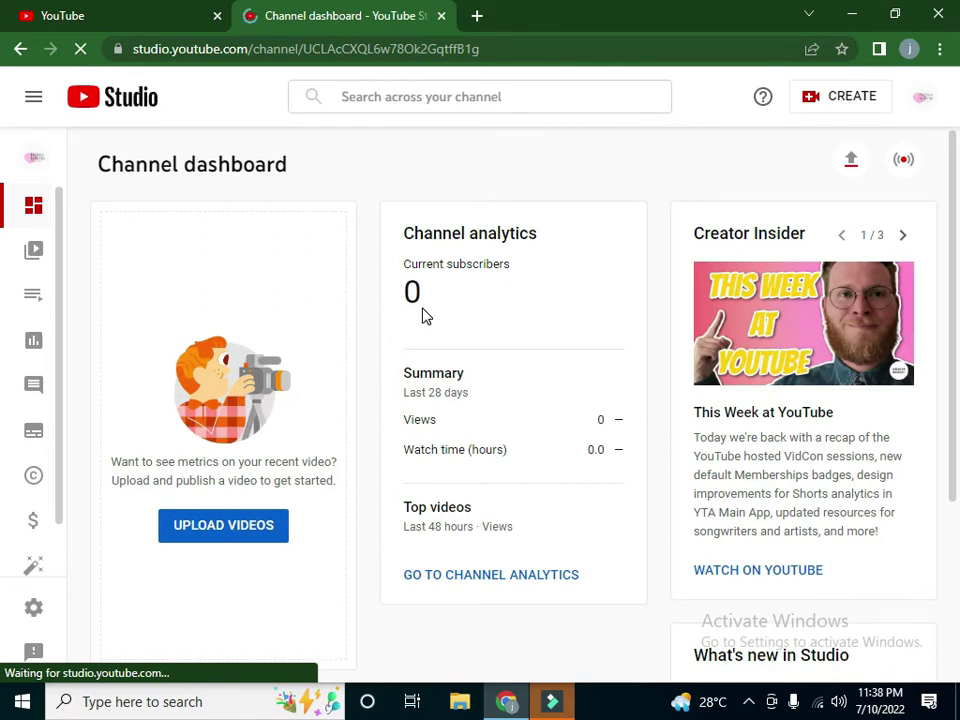
Open the channel's basic info settings from the Studio dashboard and check the country of residence list without changing it
scroll(957, 407, down, 1)
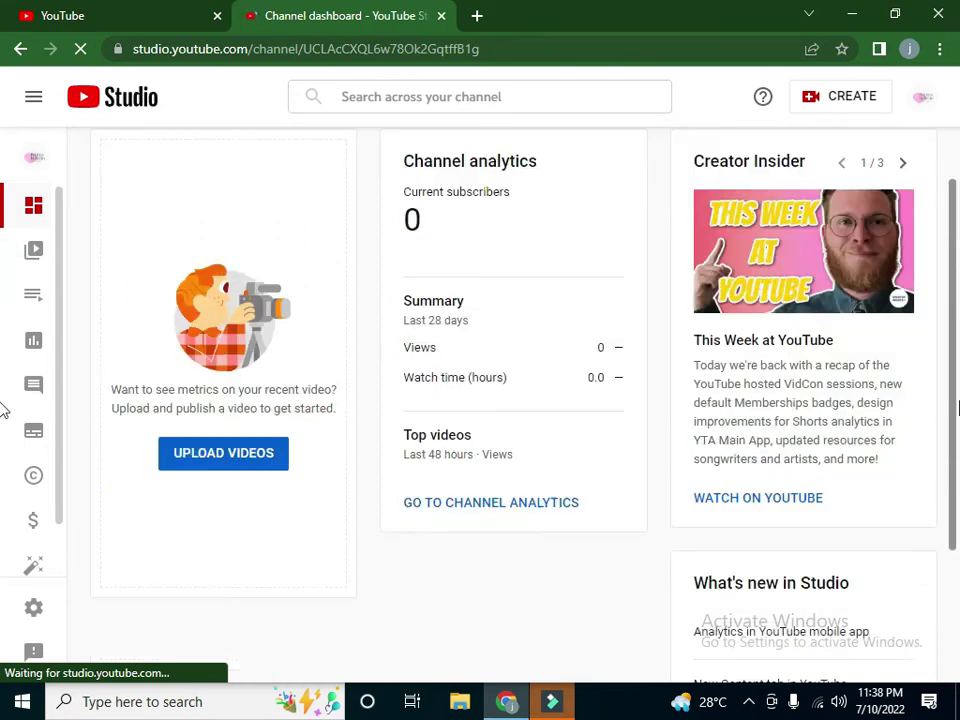
scroll(957, 407, down, 2)
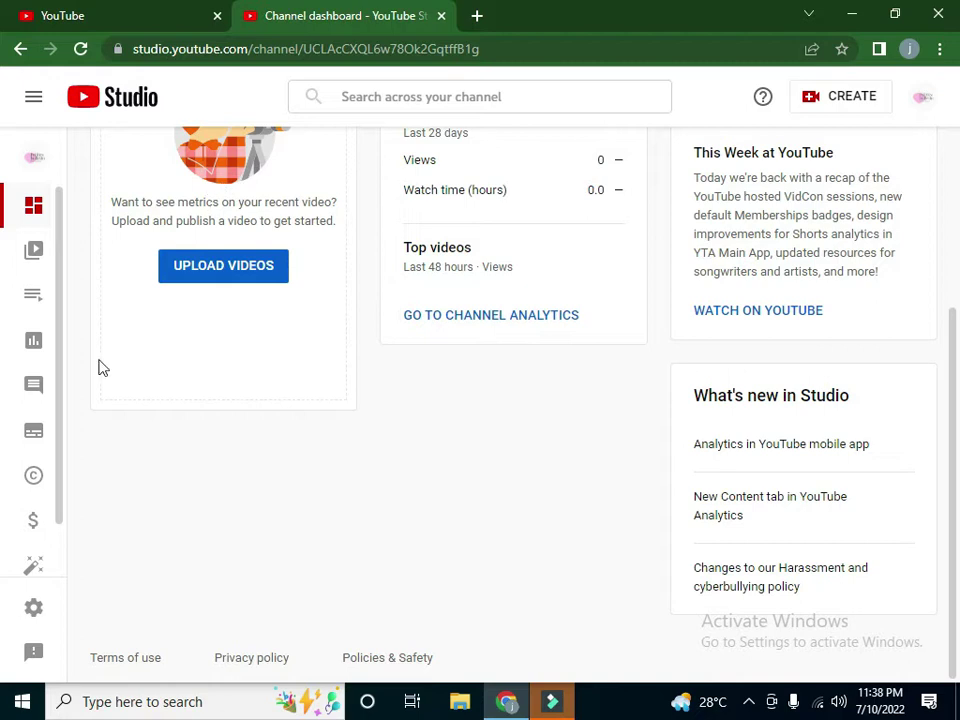
click(28, 606)
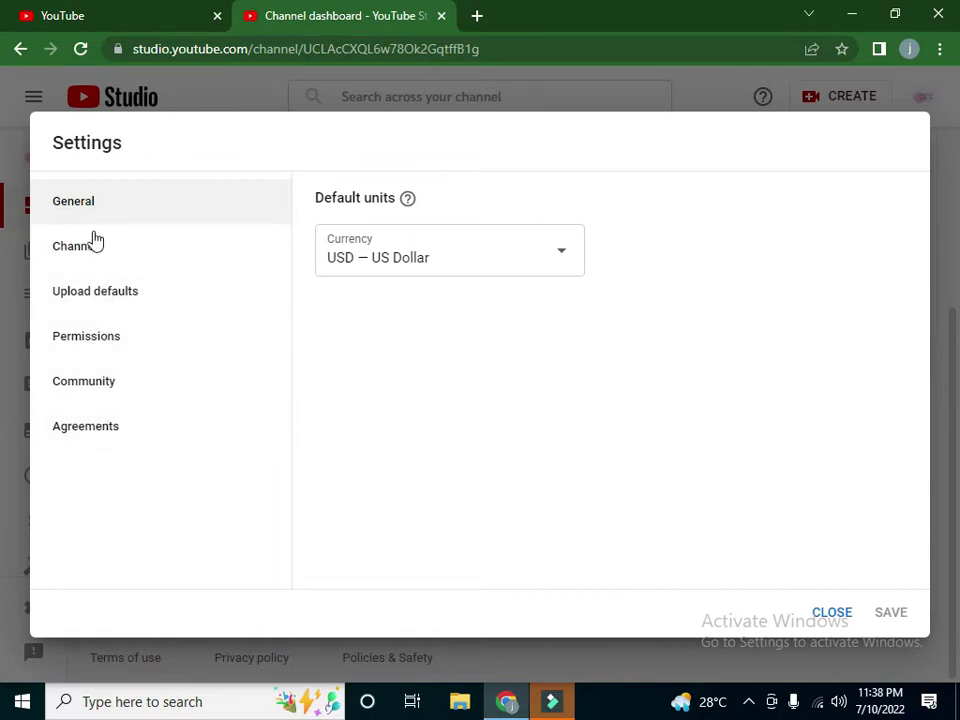
click(150, 258)
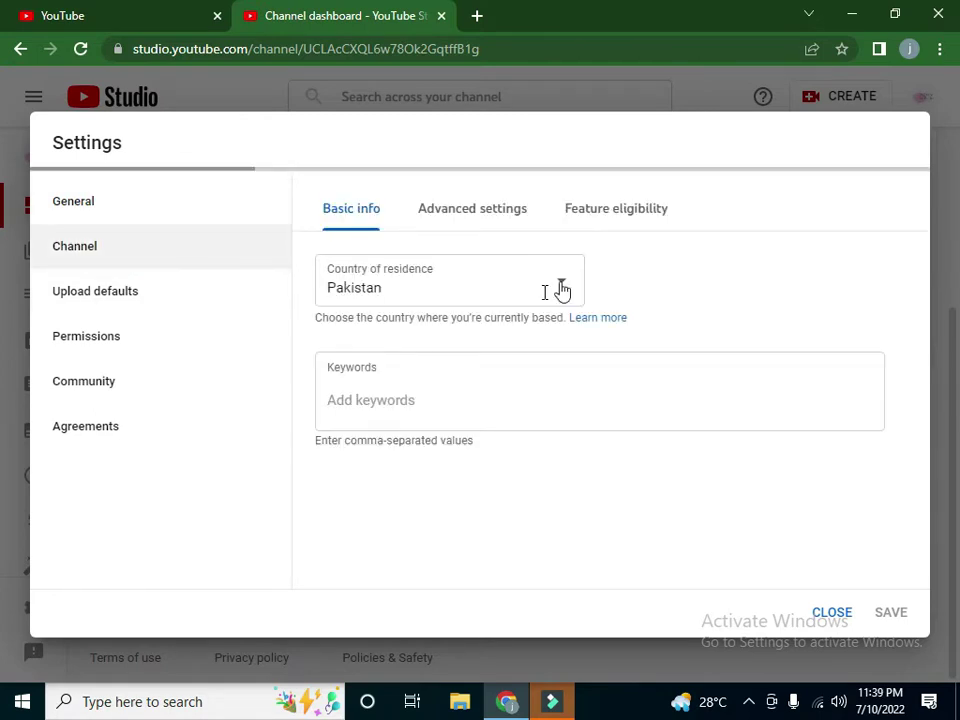
click(561, 287)
click(729, 311)
Add "politics bulletin" as a channel keyword in the basic info settings
click(410, 394)
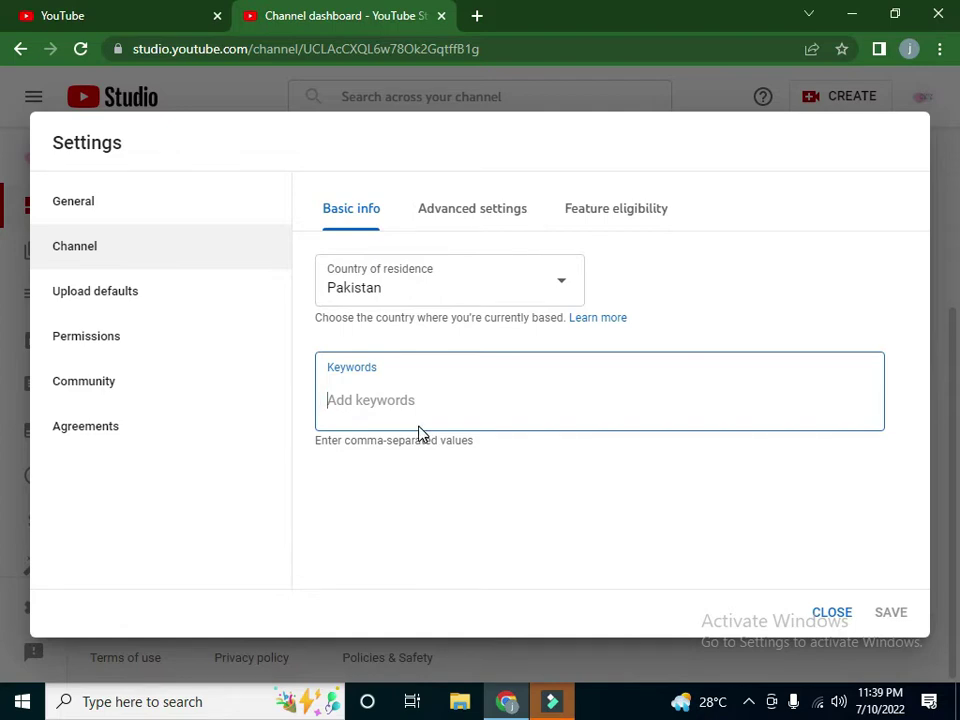
text(b)
key(BackSpace)
text(poolitics bulletin)
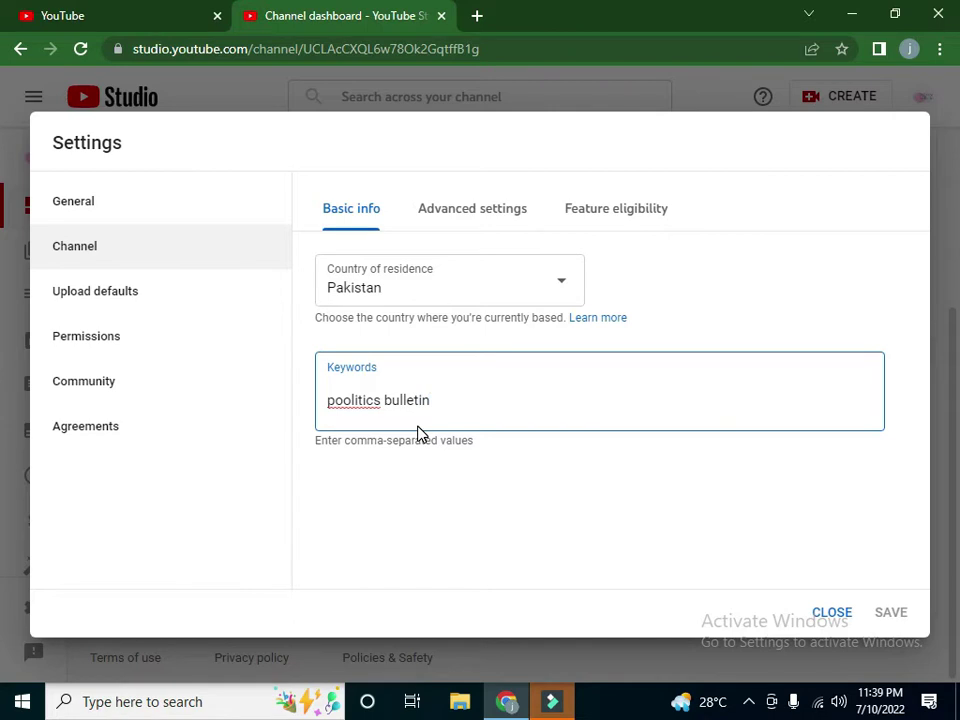
click(348, 401)
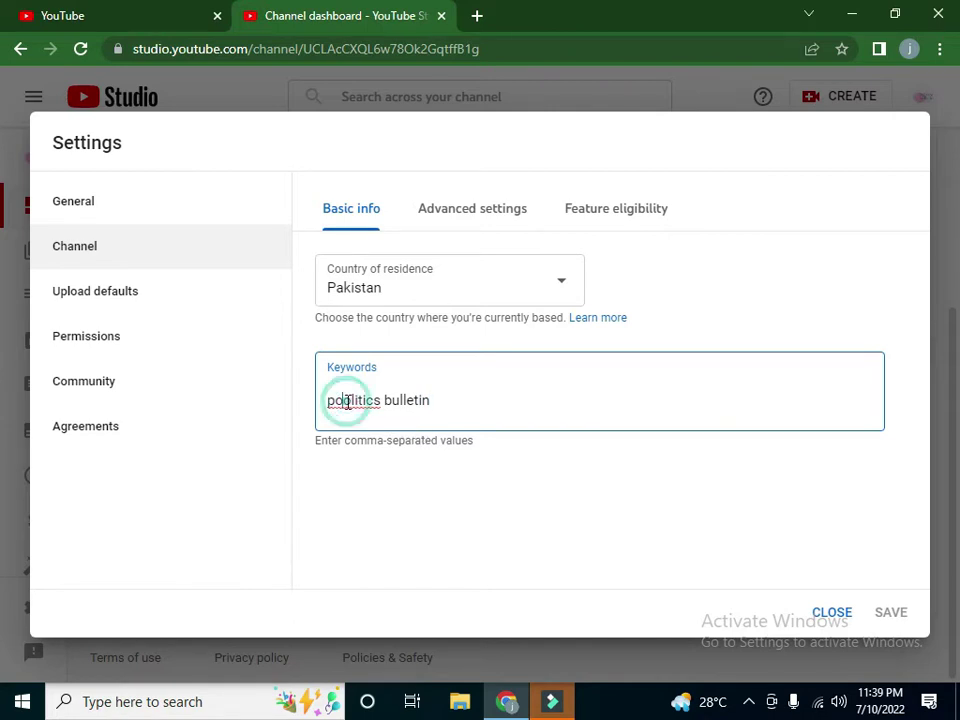
key(BackSpace)
click(422, 399)
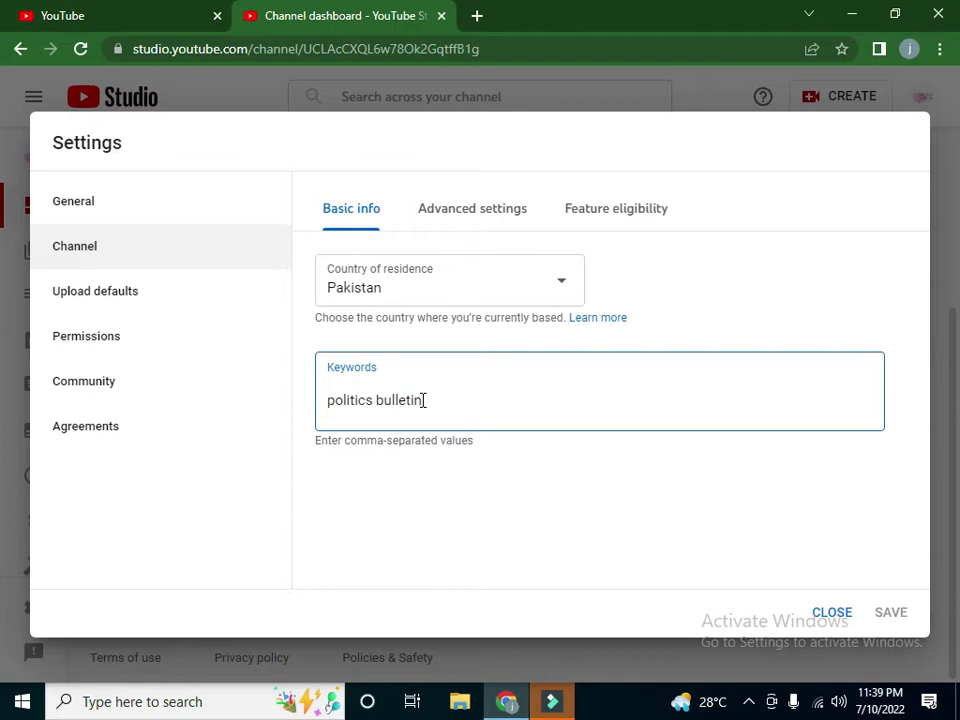
key(Return)
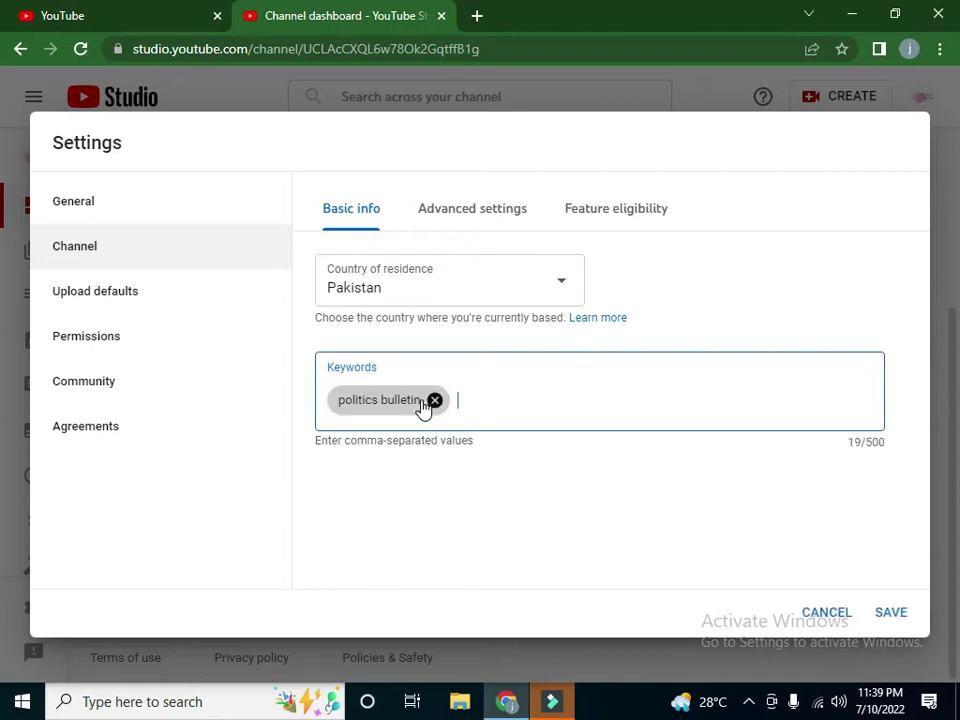
Switch to the YouTube home page and search for "expert commerce"
click(58, 18)
drag(401, 93, 253, 105)
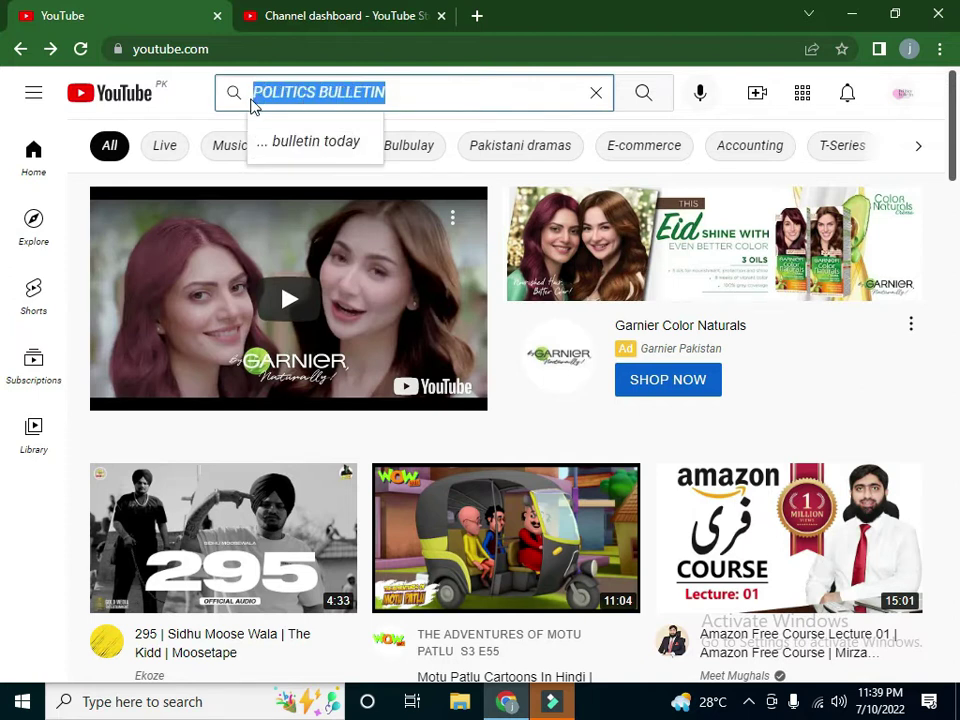
key(BackSpace)
text(expe)
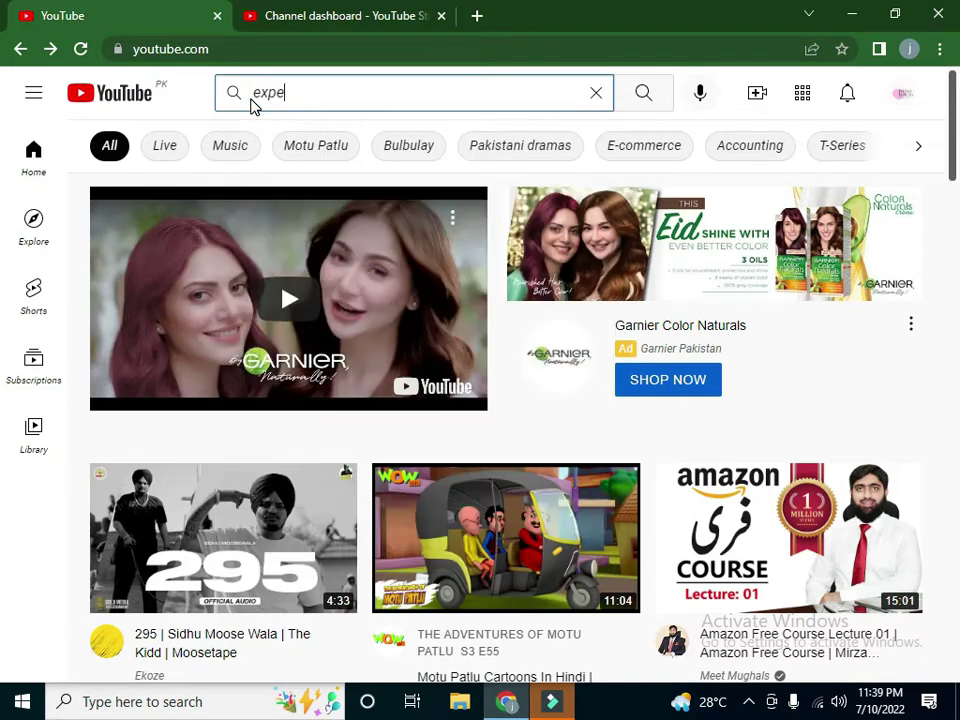
text(rt commerce)
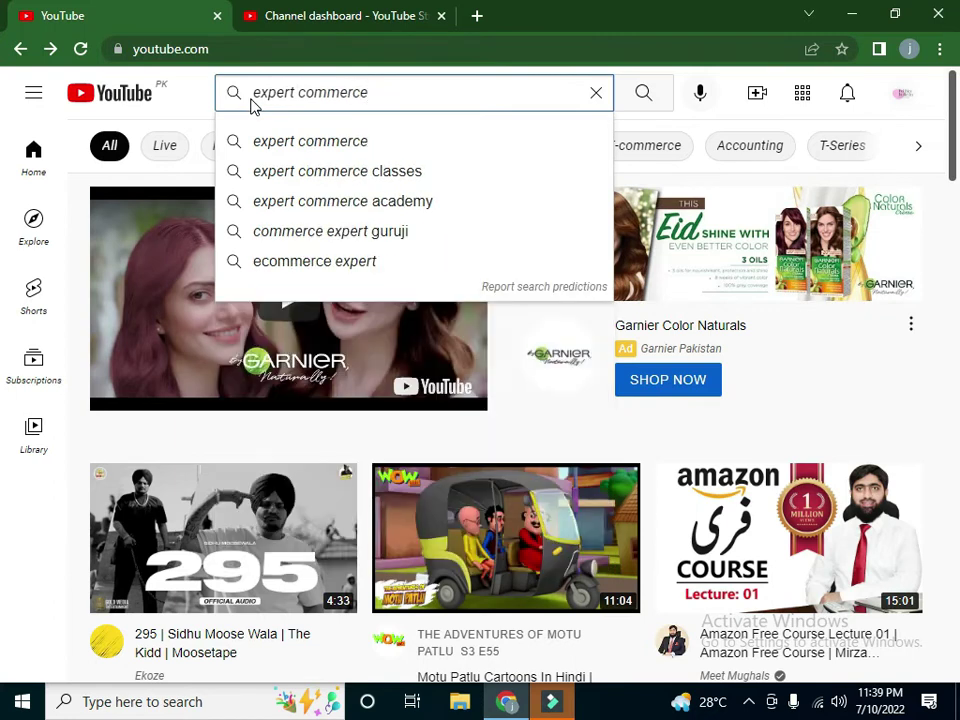
key(Return)
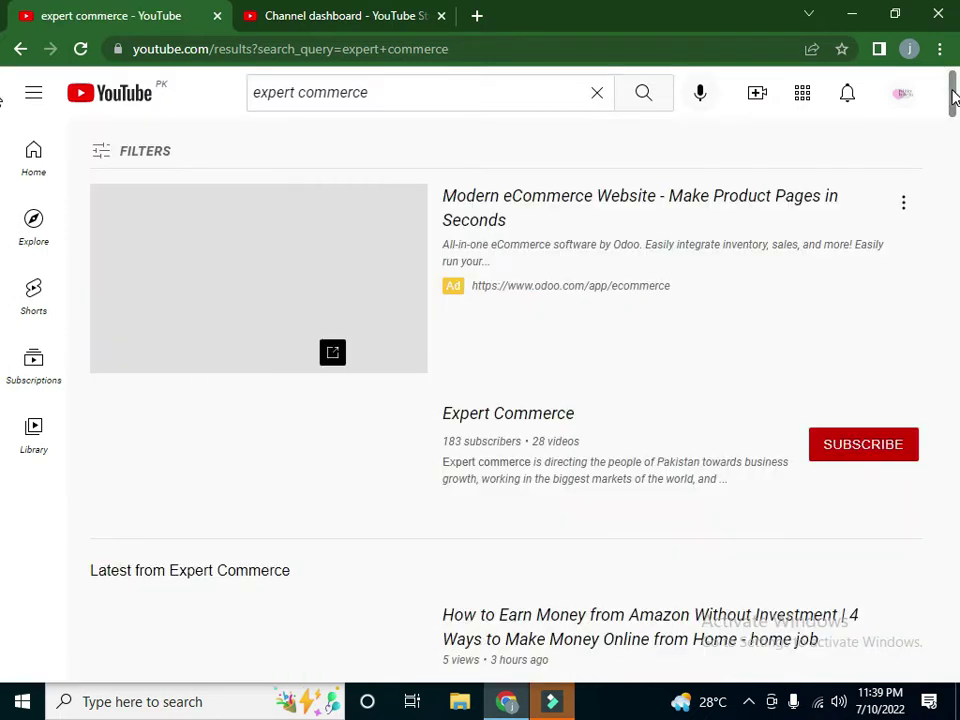
Open the Expert Commerce channel, look through its shorts and uploads, and return to the search results
scroll(951, 90, down, 2)
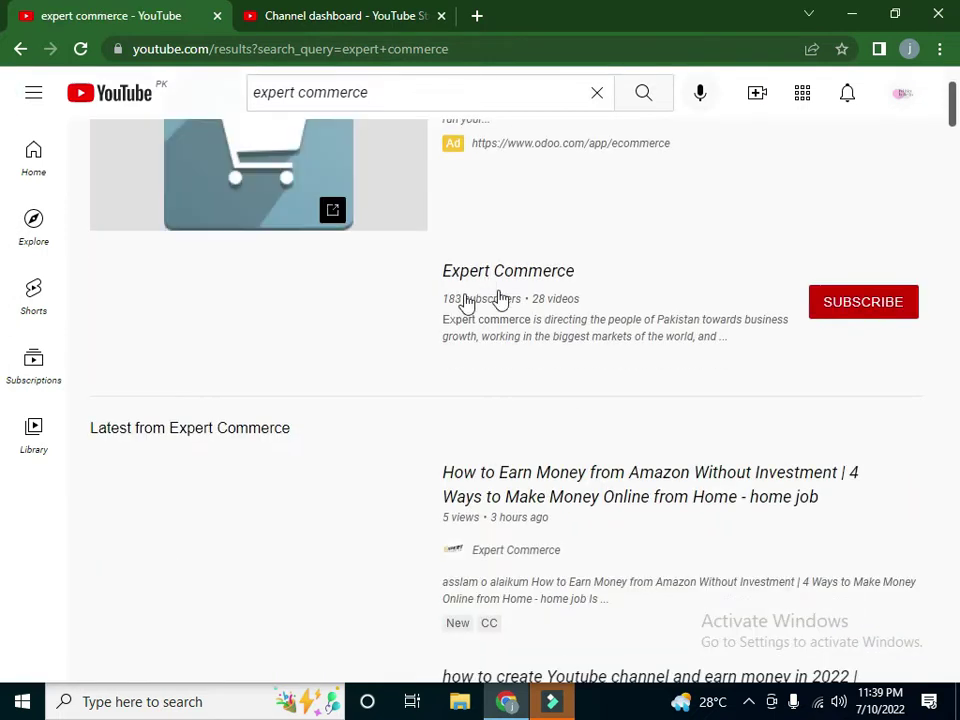
click(542, 272)
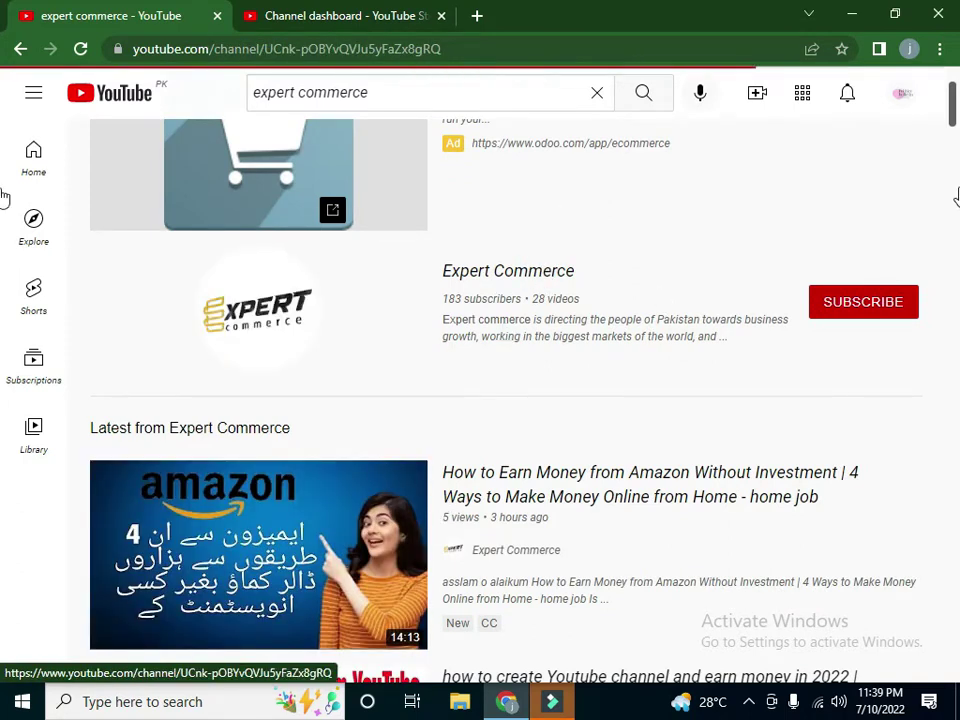
scroll(956, 300, down, 5)
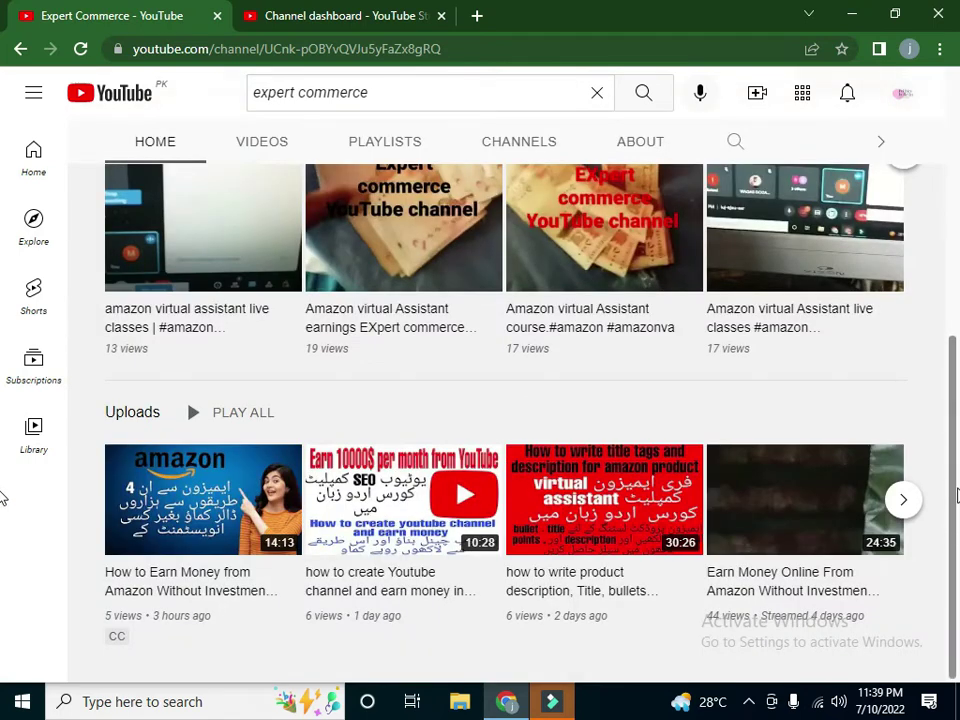
scroll(958, 535, up, 5)
scroll(956, 172, up, 2)
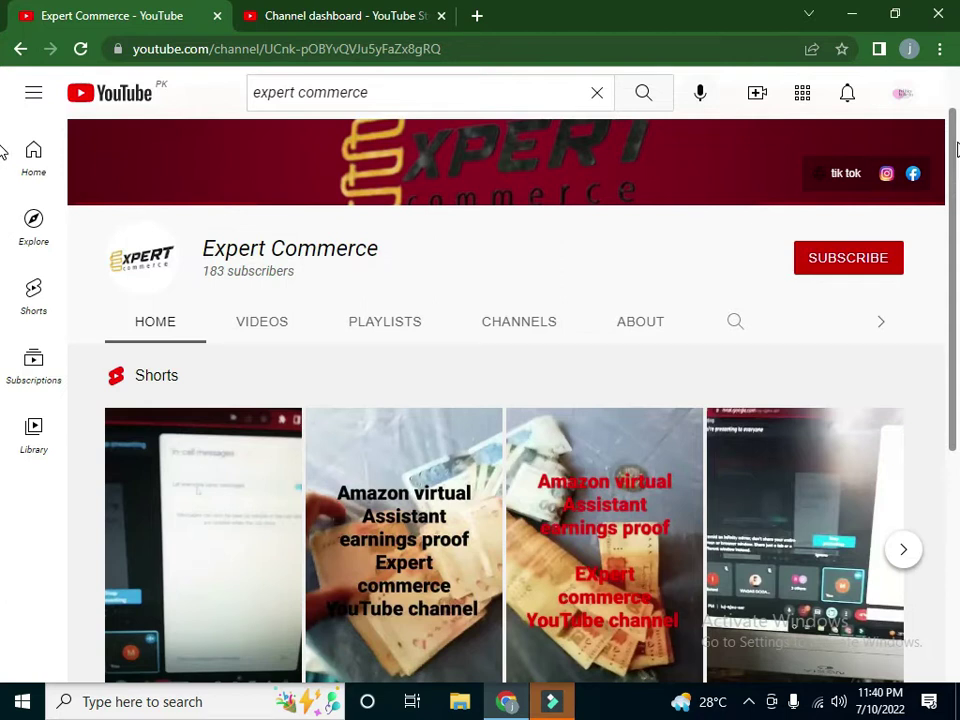
drag(956, 148, 954, 110)
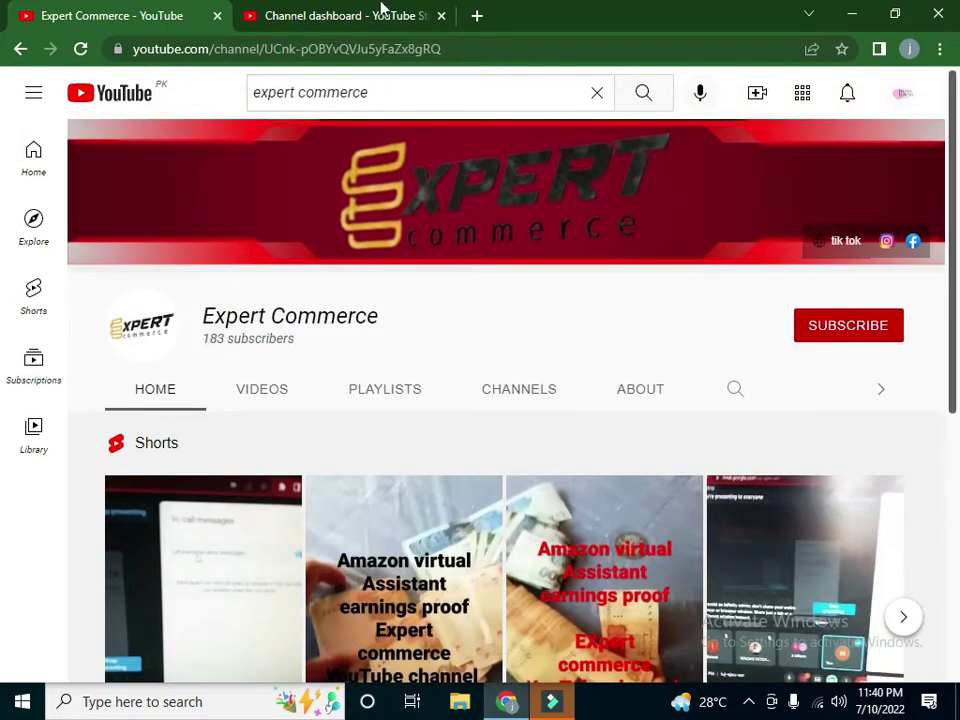
click(20, 48)
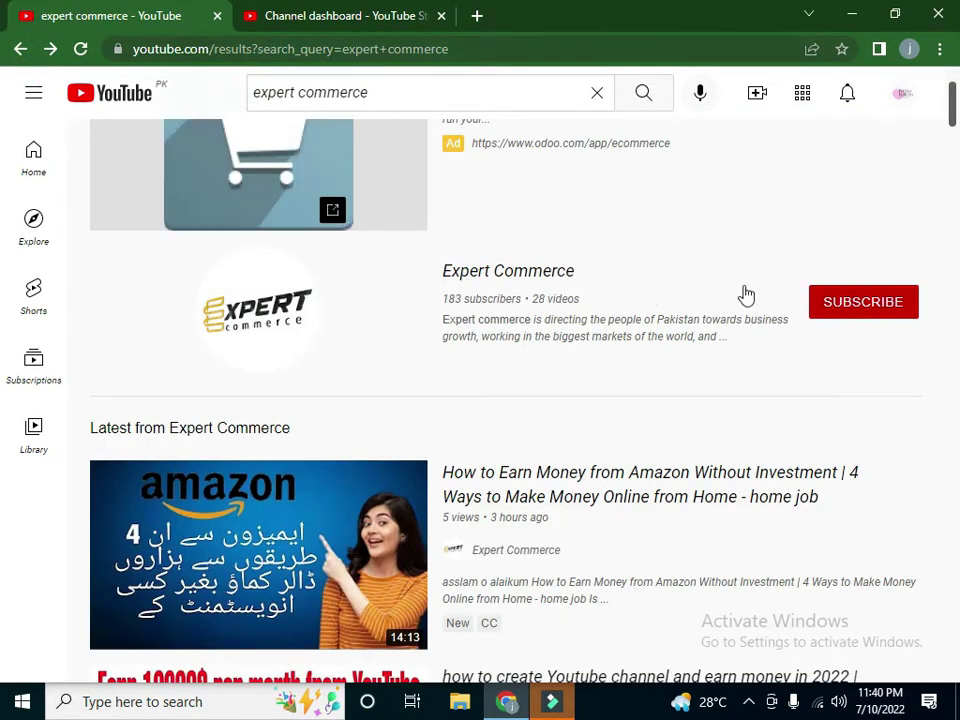
Subscribe to the Expert Commerce channel from the search results and set its notifications to All
click(900, 308)
click(901, 306)
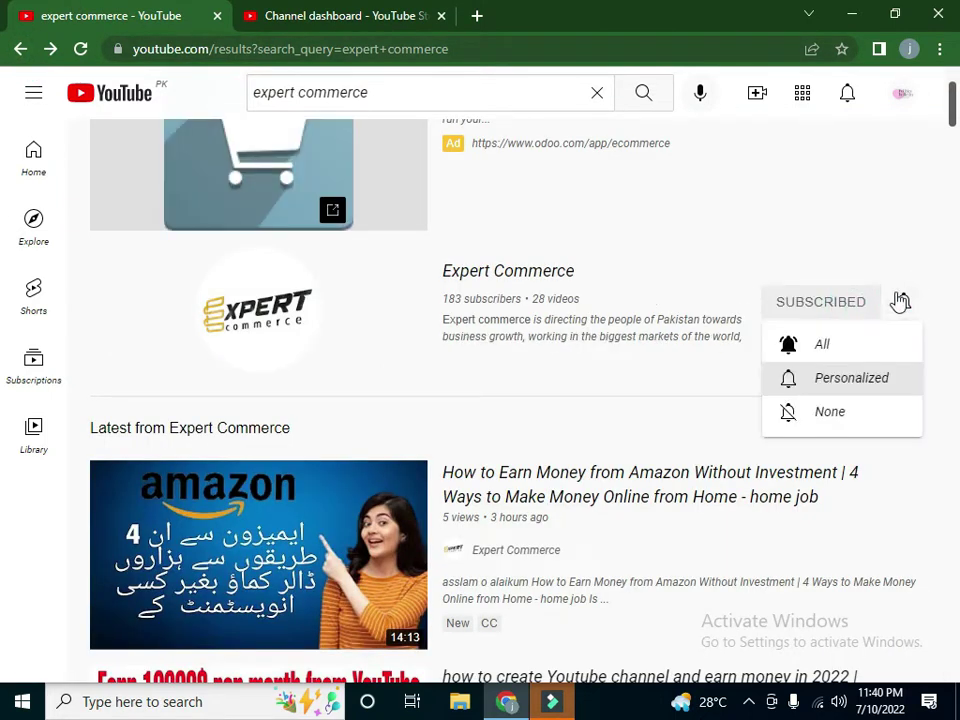
click(871, 343)
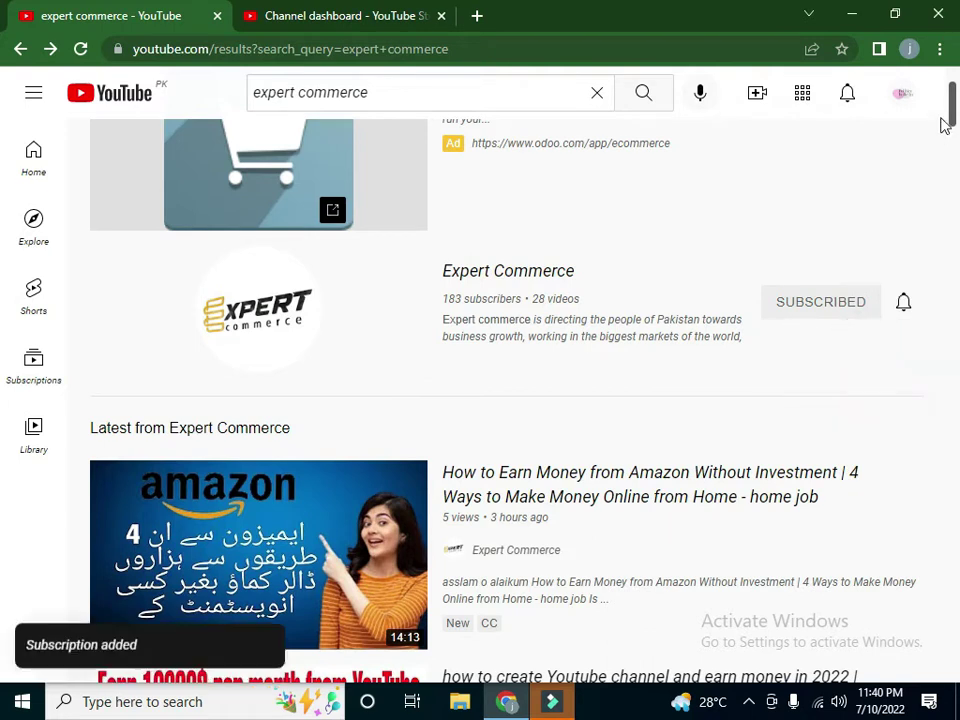
click(905, 305)
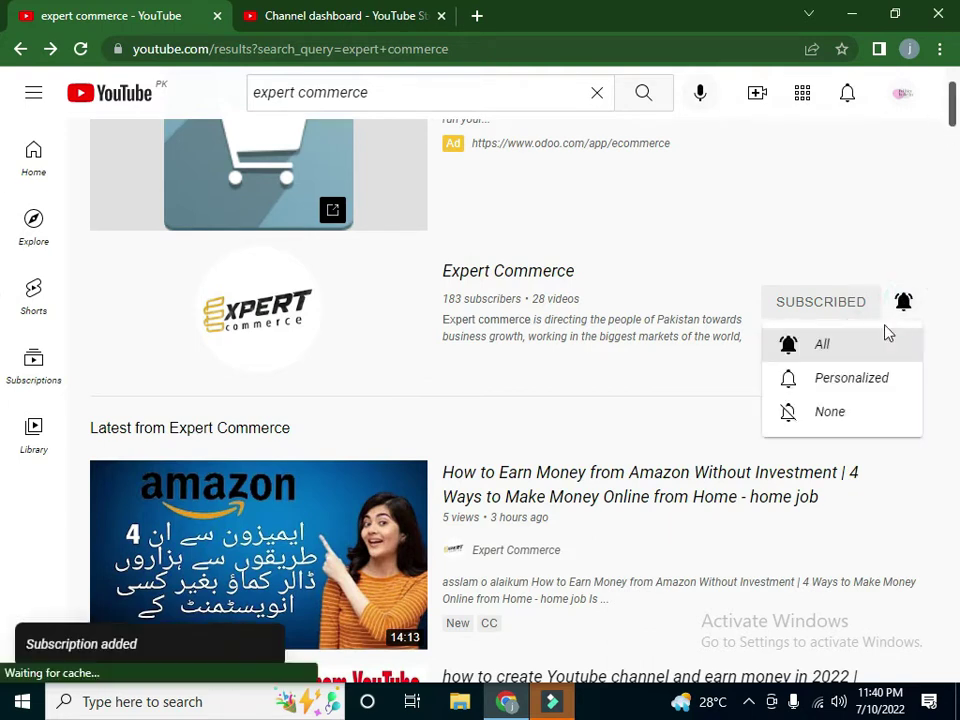
click(903, 228)
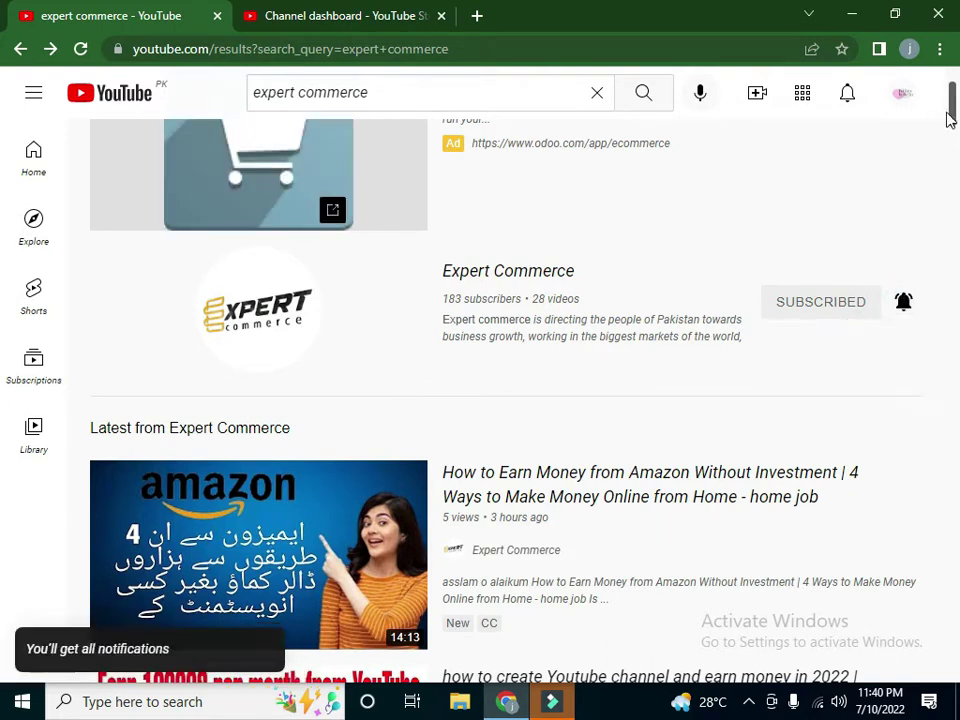
Look through the Expert Commerce videos listed in the search results
scroll(953, 120, down, 1)
scroll(953, 120, down, 1)
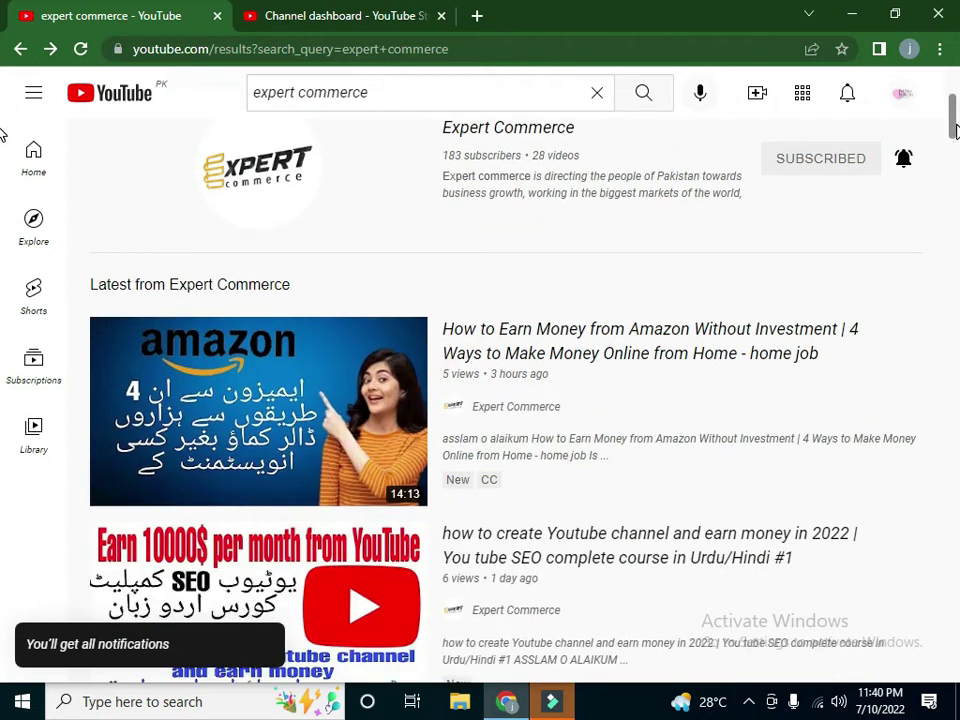
scroll(953, 120, down, 2)
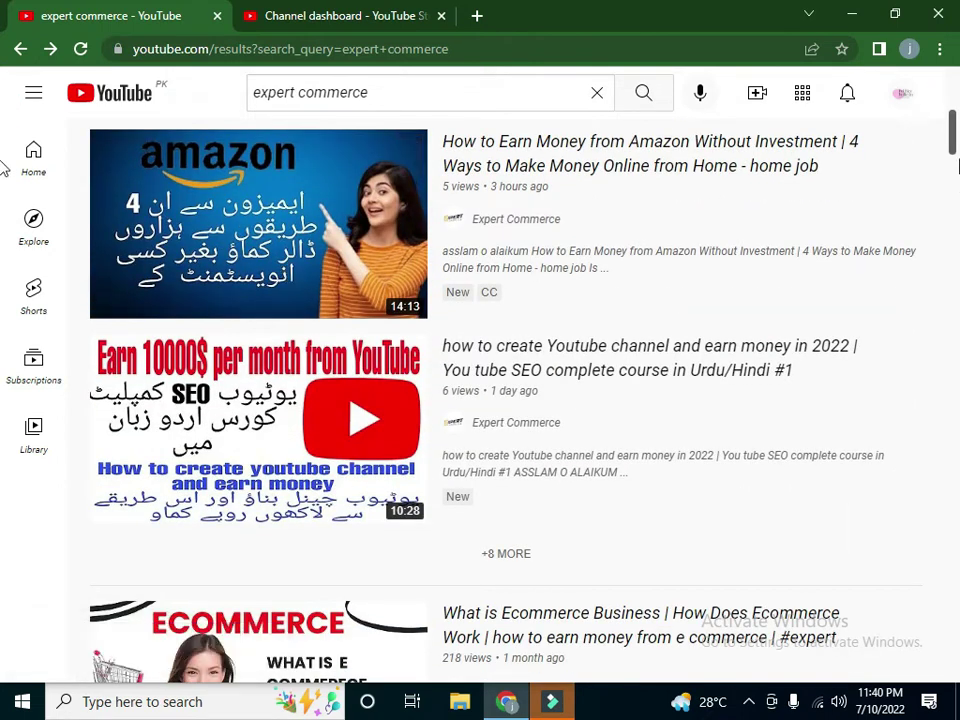
scroll(950, 105, up, 5)
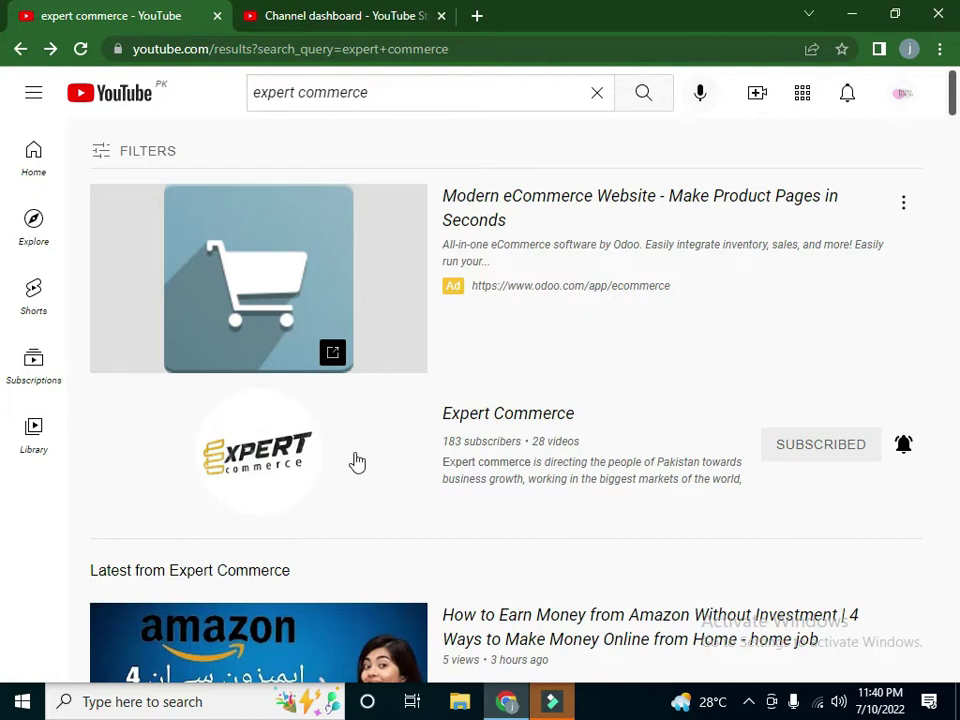
Add "POLITIC SBULLETIN" and "politicsbulletin" as channel keywords in the YouTube Studio basic info settings
click(323, 15)
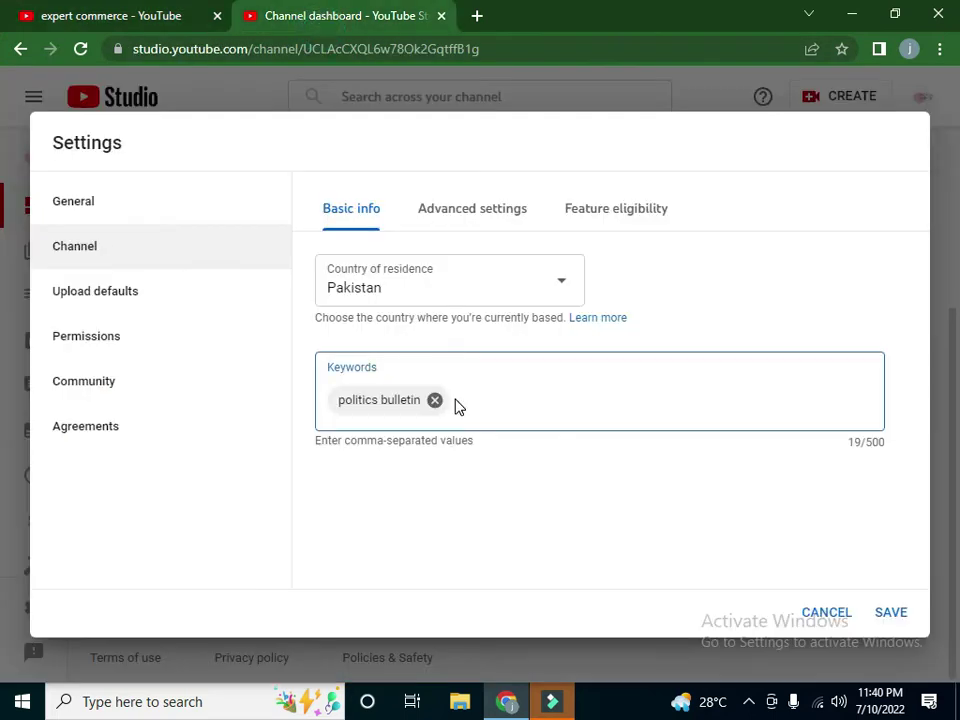
click(505, 389)
text(POL)
text(ITICSBULLETIN)
click(509, 397)
click(589, 399)
key(Return)
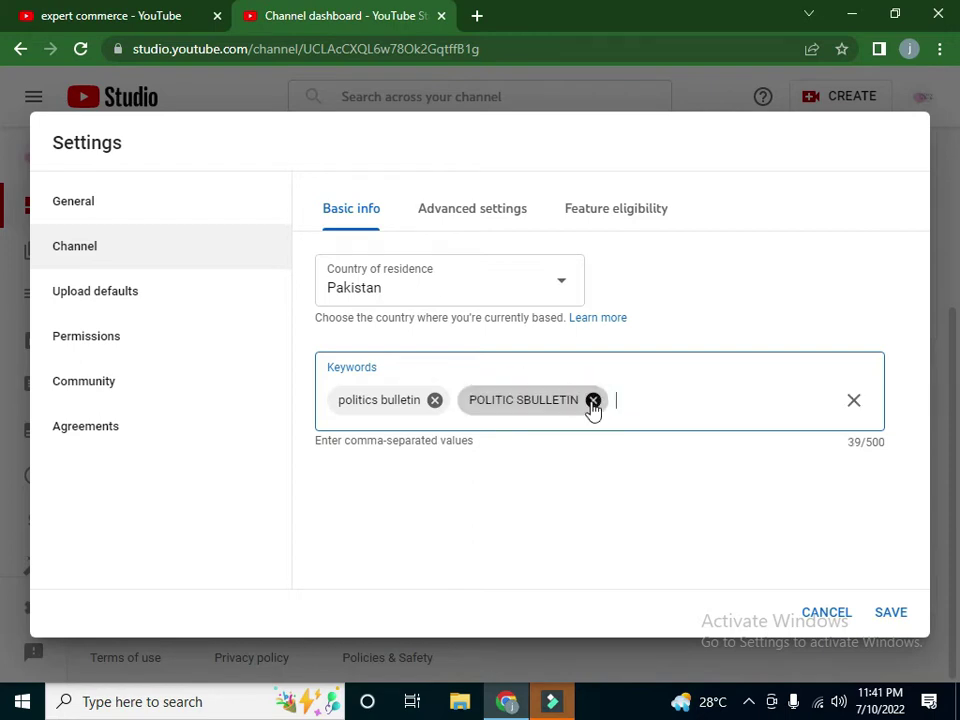
text(politics bulletin)
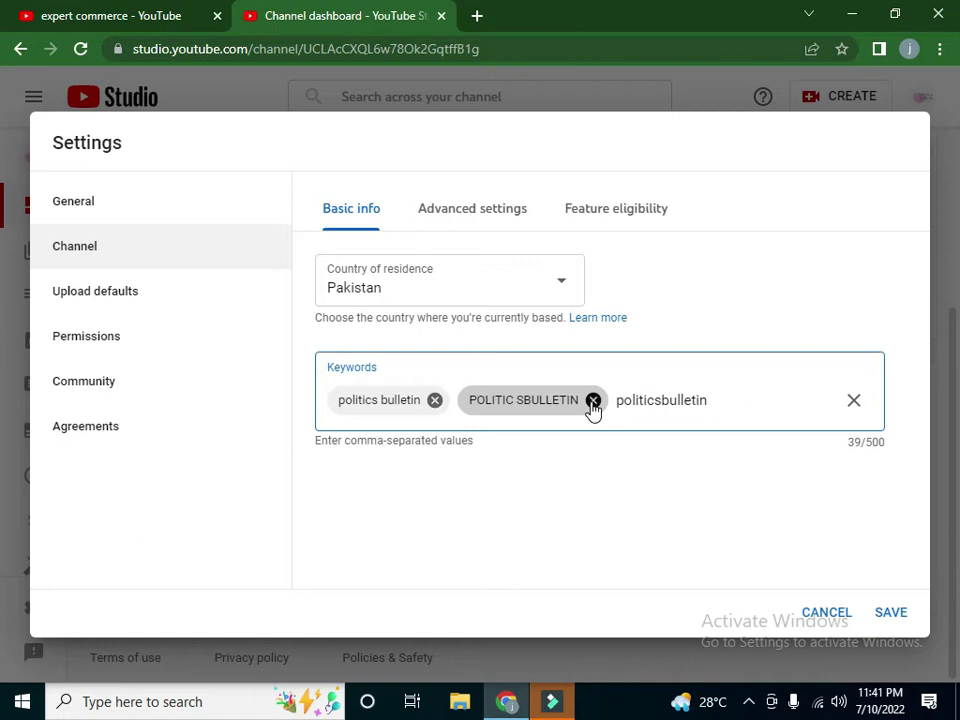
key(Return)
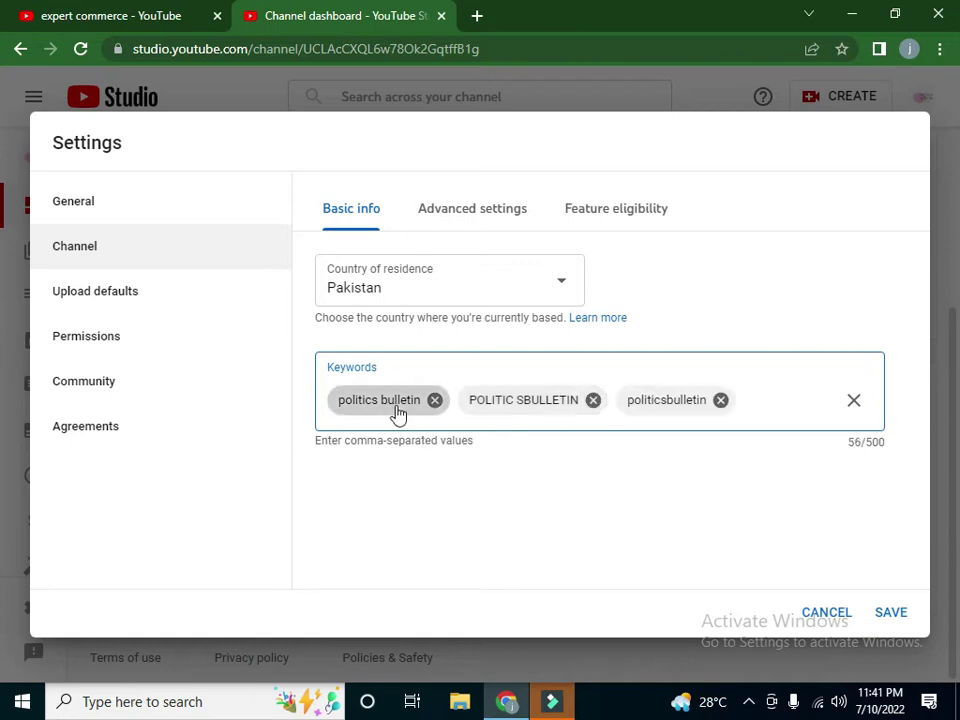
Correct the spacing of the uppercase channel keyword to read "POLITICS BULLETIN"
click(530, 402)
double_click(521, 398)
click(521, 400)
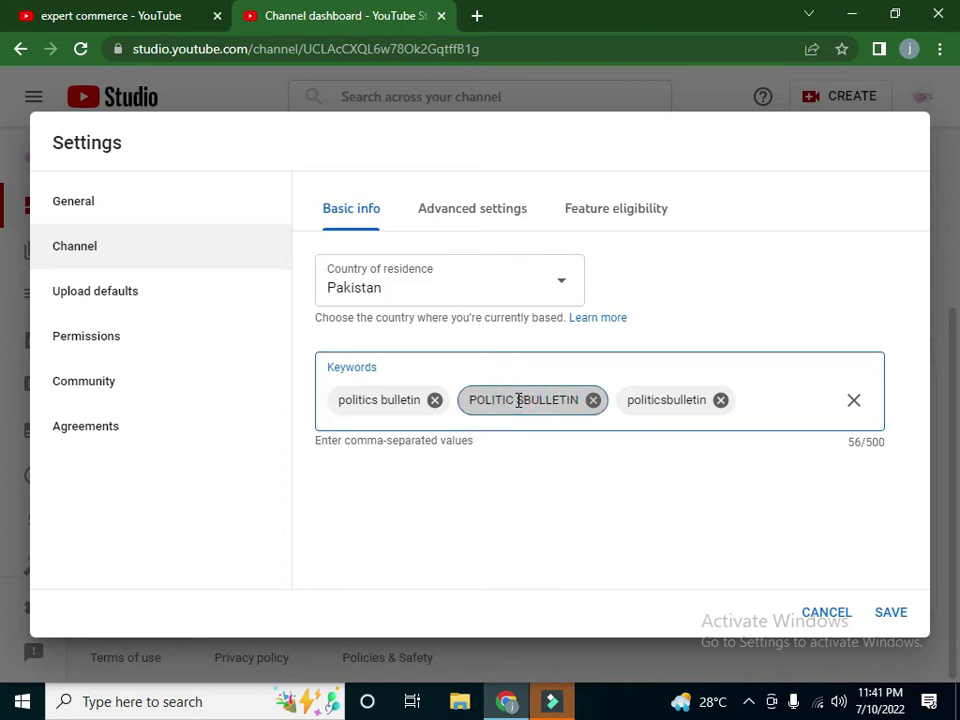
key(BackSpace)
key(BackSpace)
text(S)
click(617, 455)
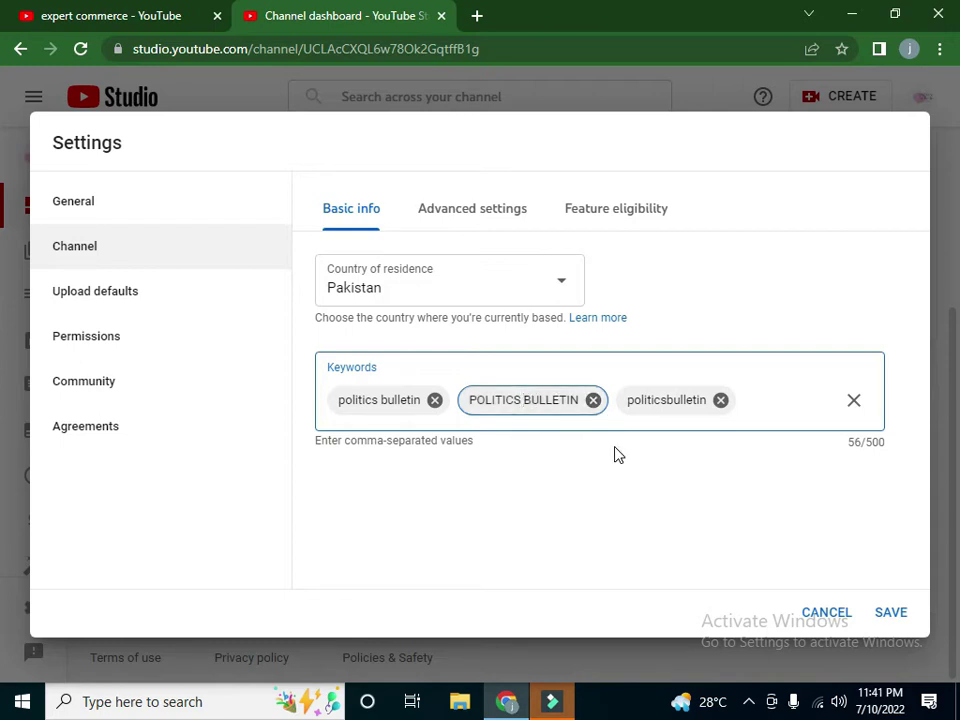
Add "politicial news" as another channel keyword
click(770, 400)
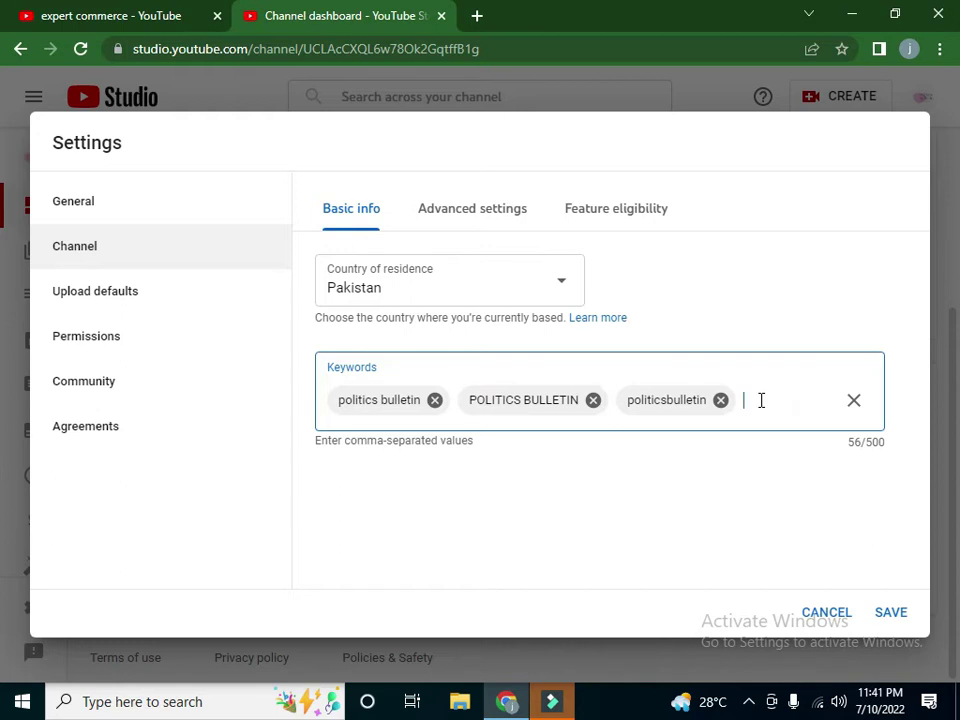
text(pol)
text(it)
text(ical)
text( ne)
text(ws)
key(Return)
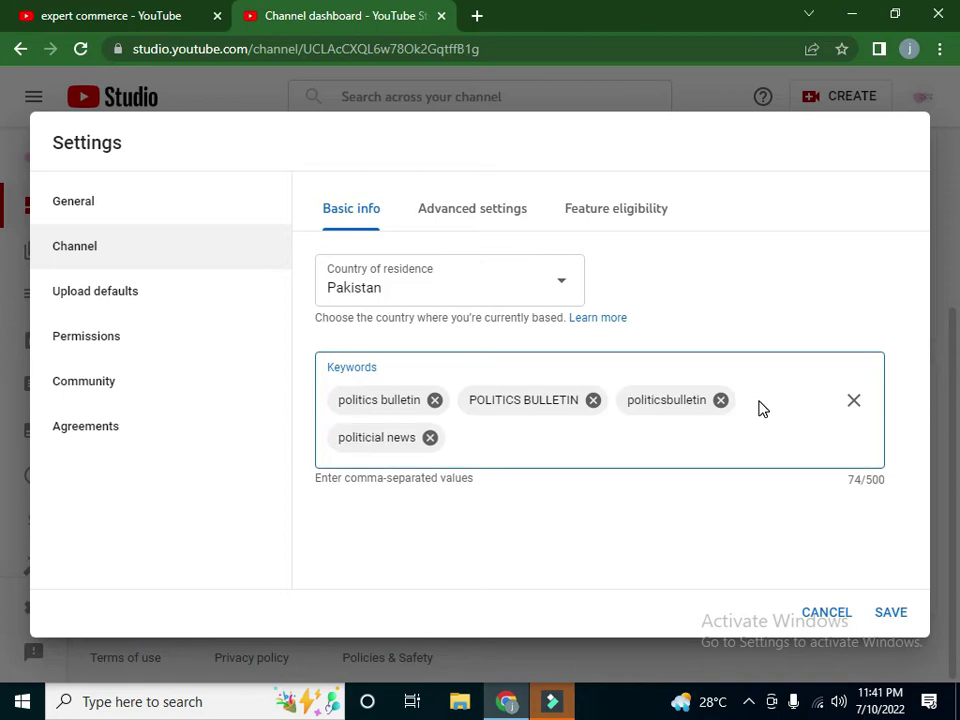
Add "politicians" and "pakistan politics" to the channel keywords
text(politicians)
key(Return)
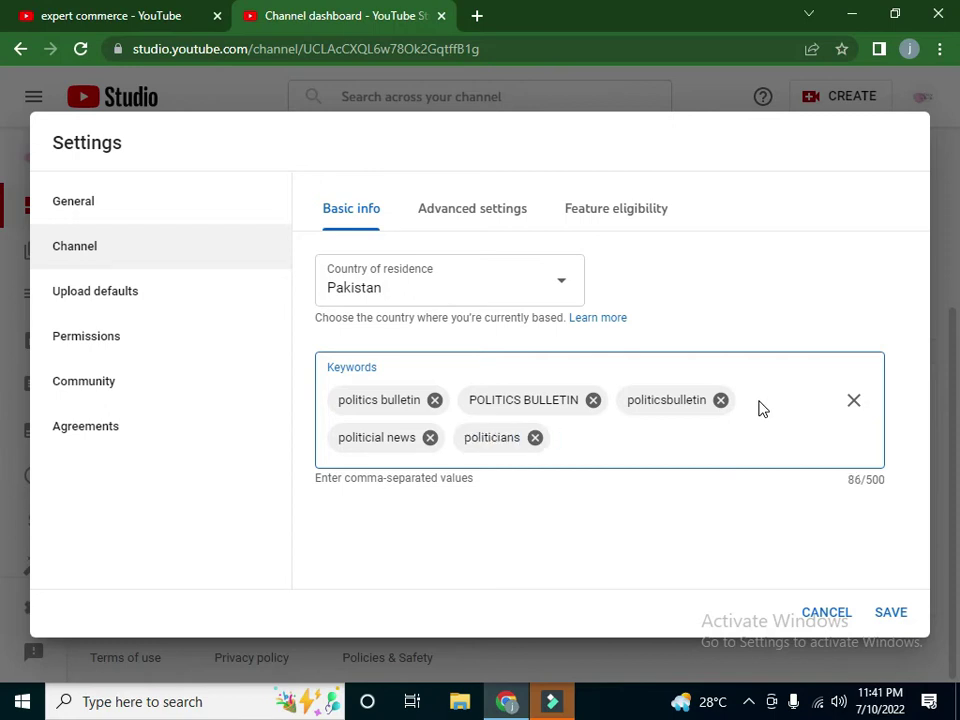
text(pakistan pol)
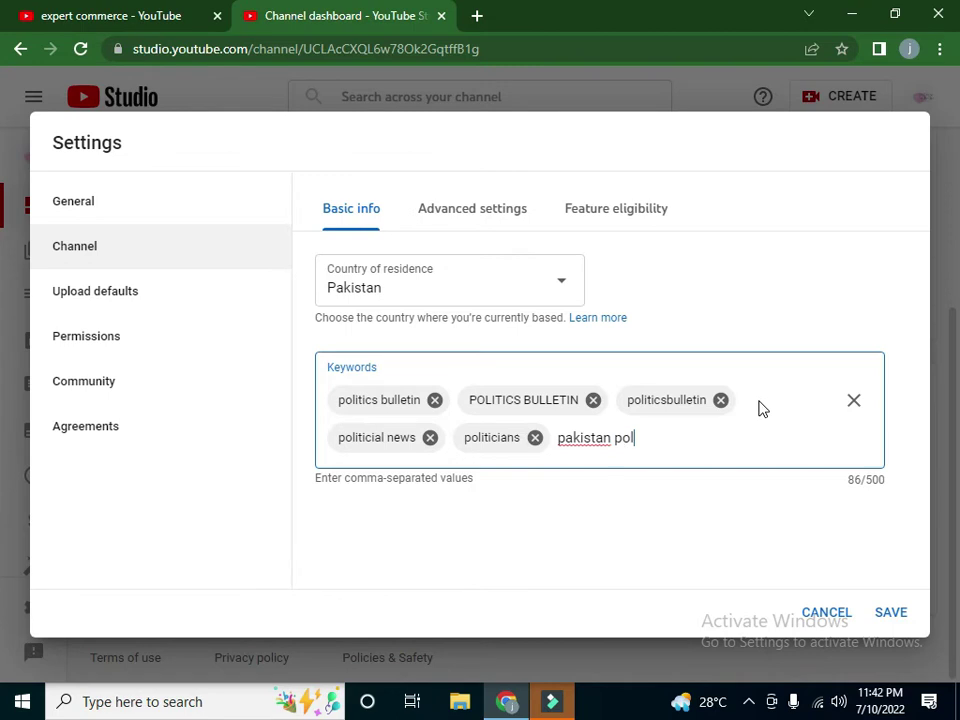
text(iticks)
key(BackSpace)
key(BackSpace)
text(s)
key(Return)
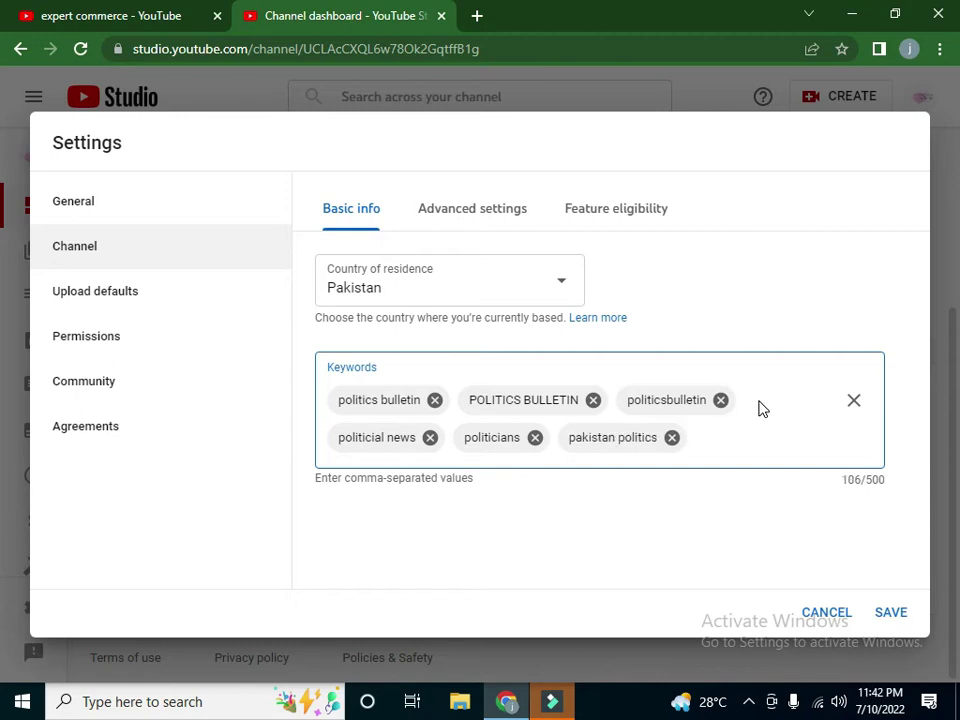
Add the channel keywords "world news", "pakistan news" and "pakistani syasat", and save the channel settings
text(world news)
key(Return)
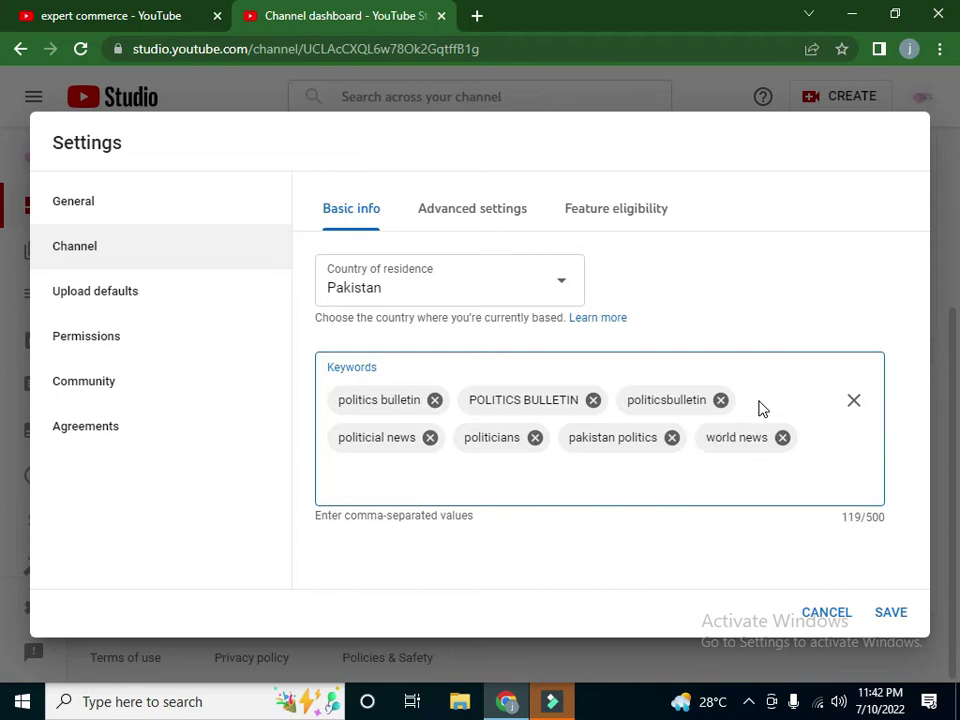
text(pakistan news)
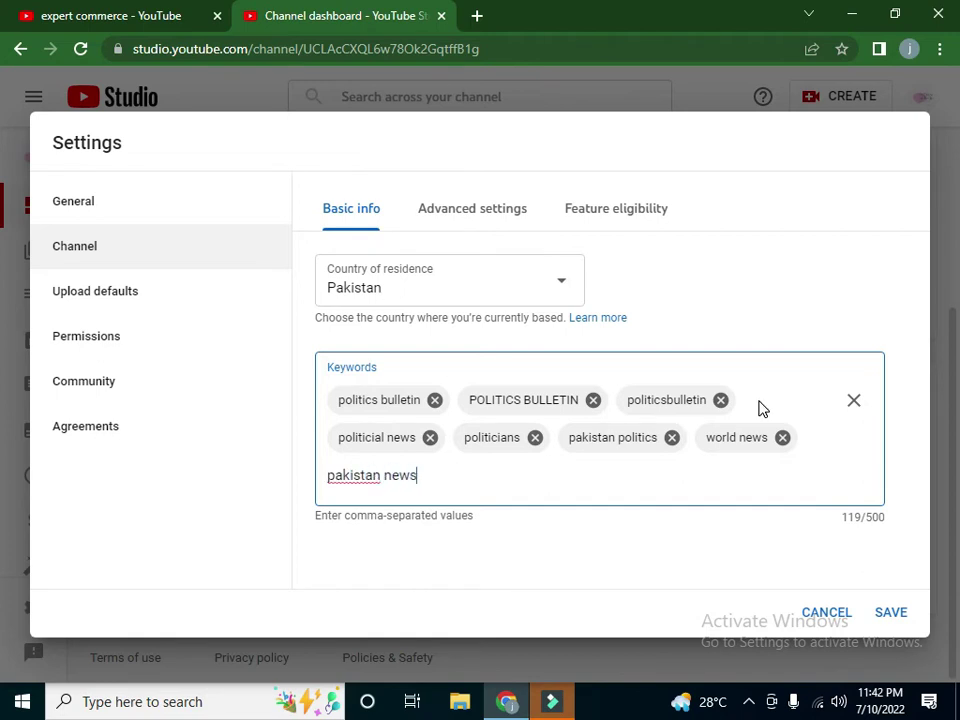
key(Return)
text(pakista)
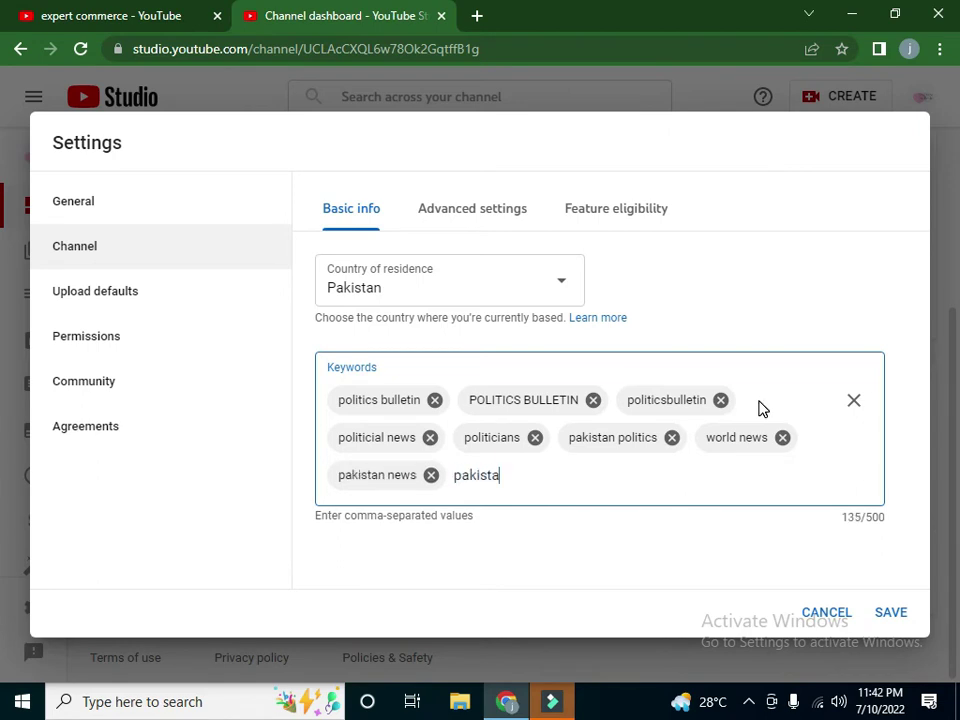
text(ni syasat)
key(Return)
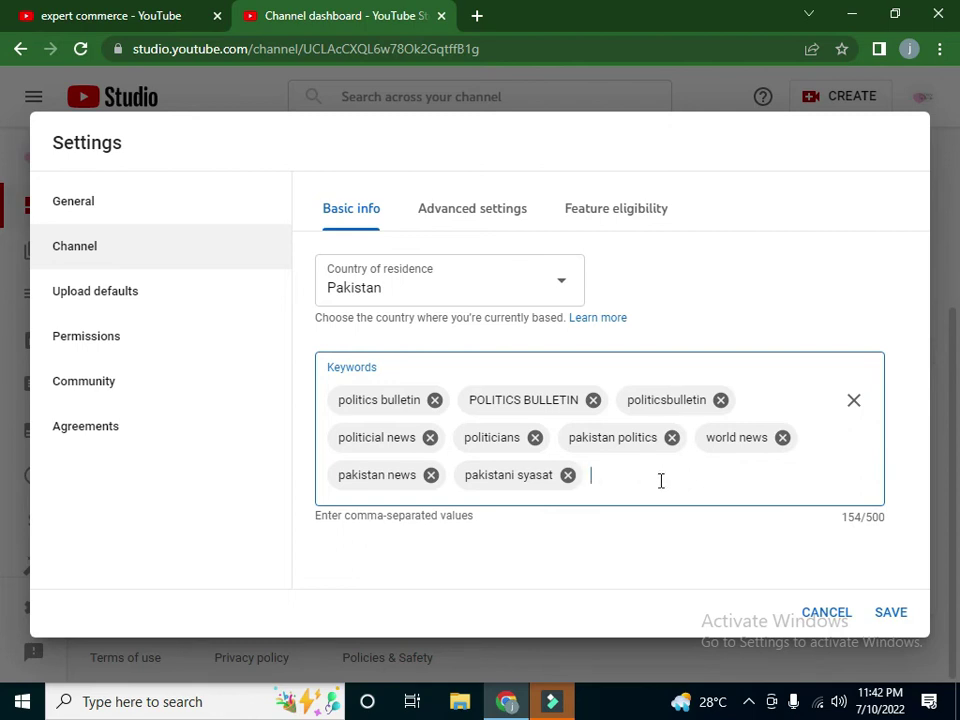
click(892, 620)
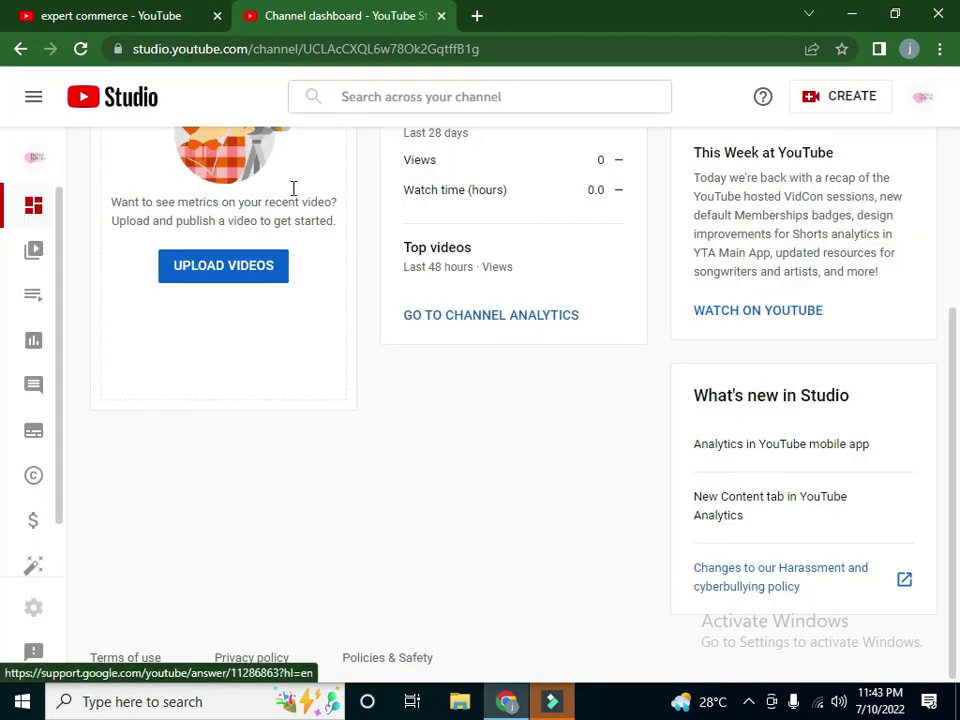
Switch to the YouTube search results page and search for "politics bulletins" in place of the existing query
click(125, 16)
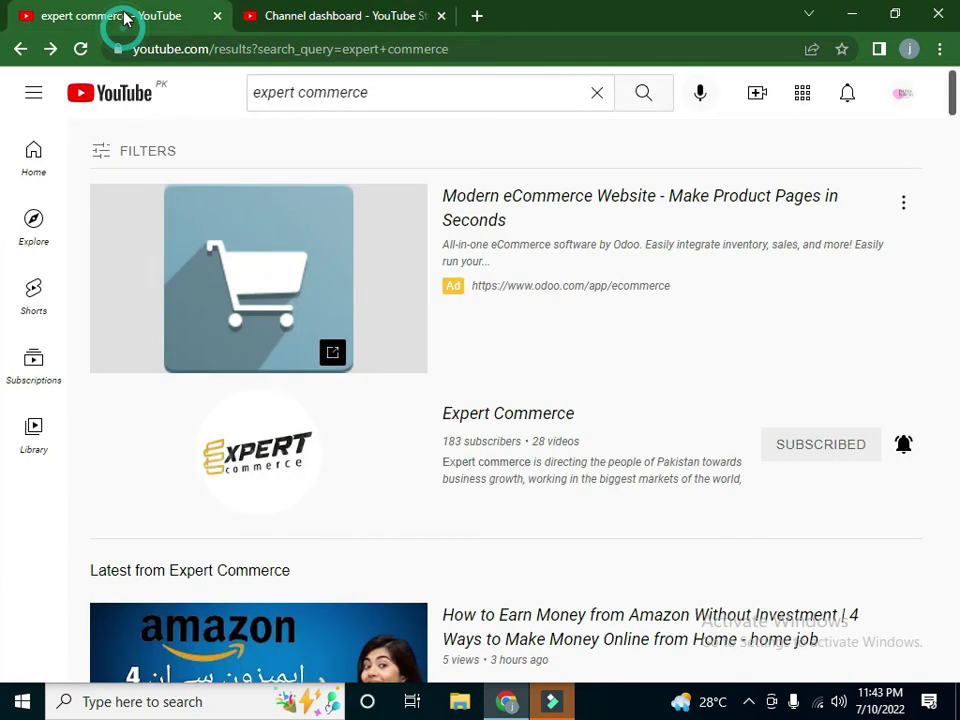
click(473, 92)
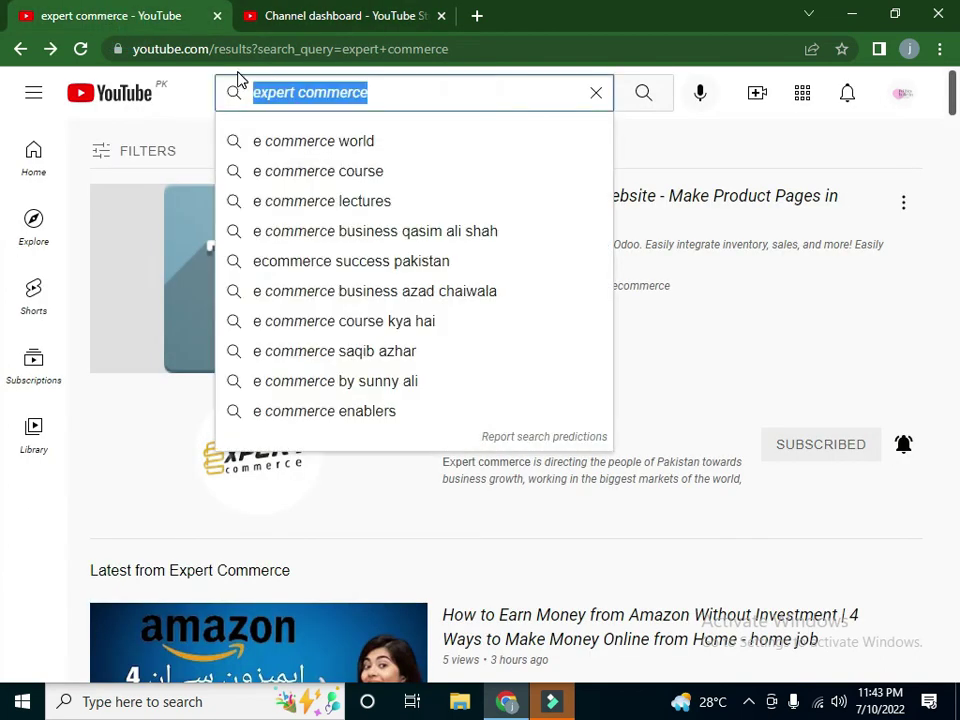
key(BackSpace)
text(p)
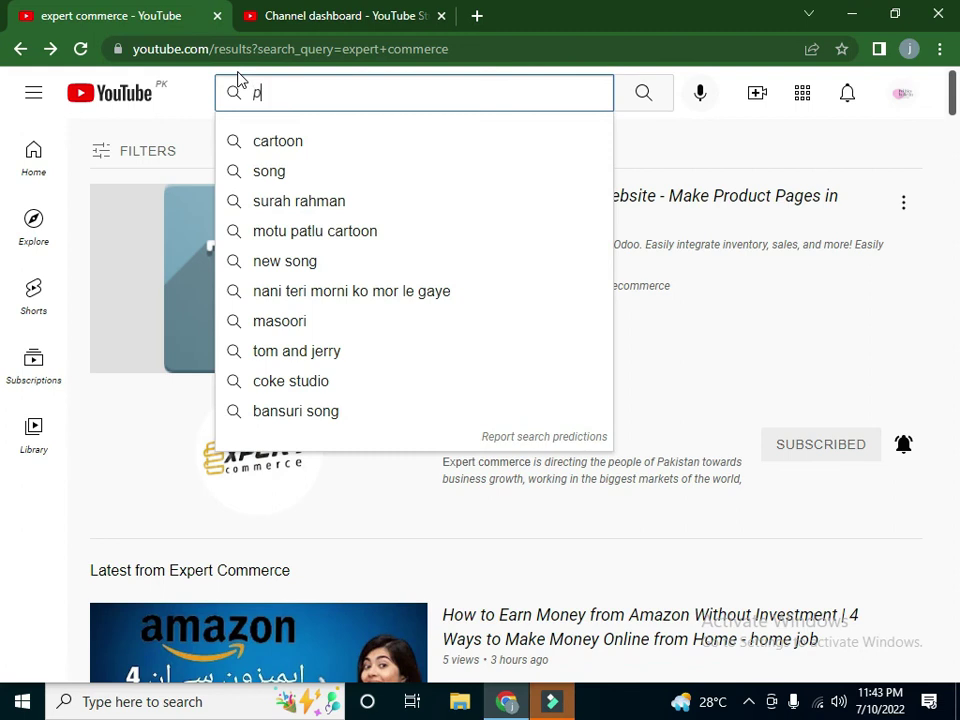
text(olitic)
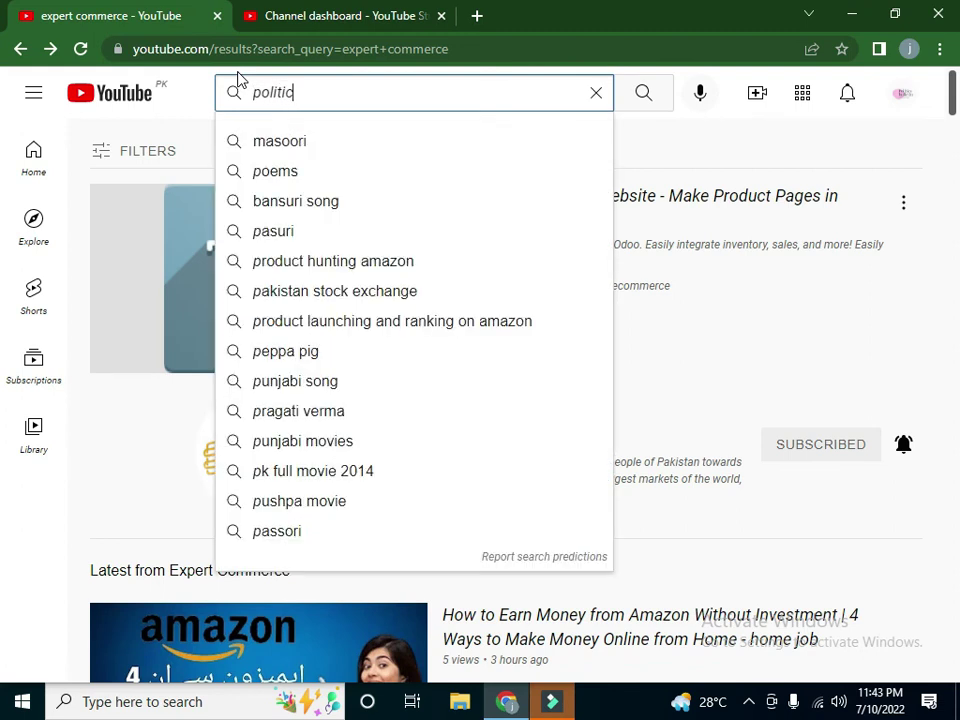
text(sv)
key(BackSpace)
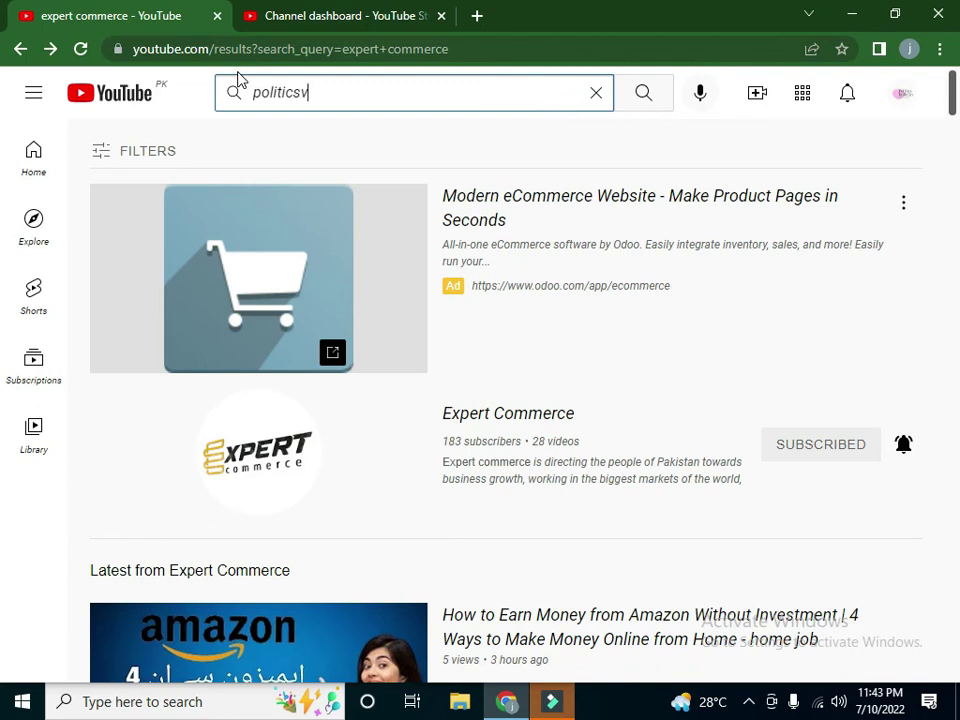
text(bulleti)
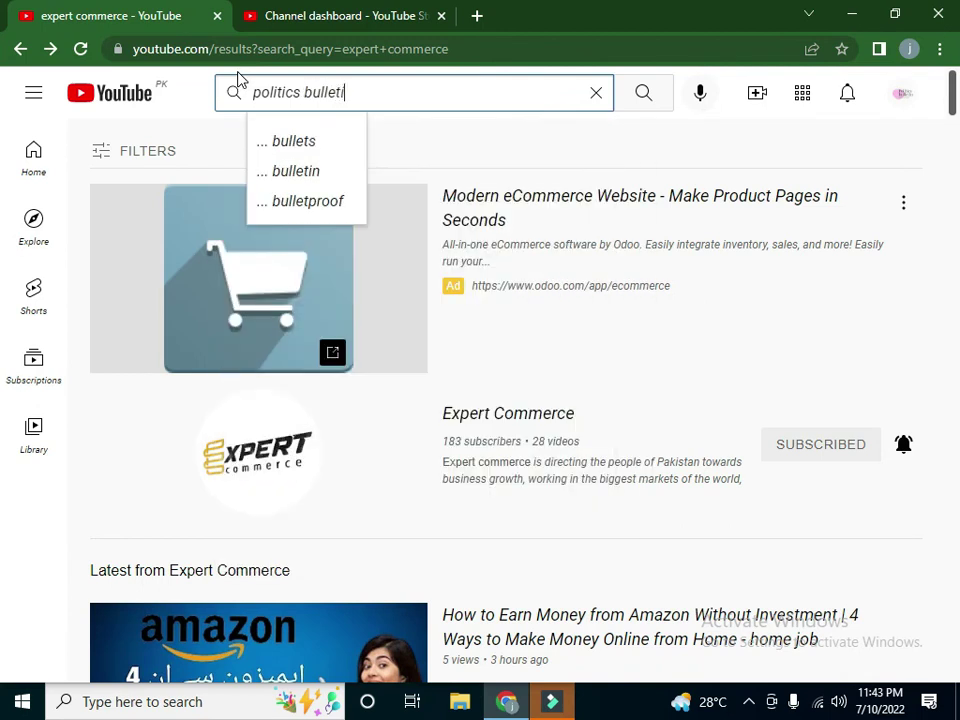
text(ns)
key(Return)
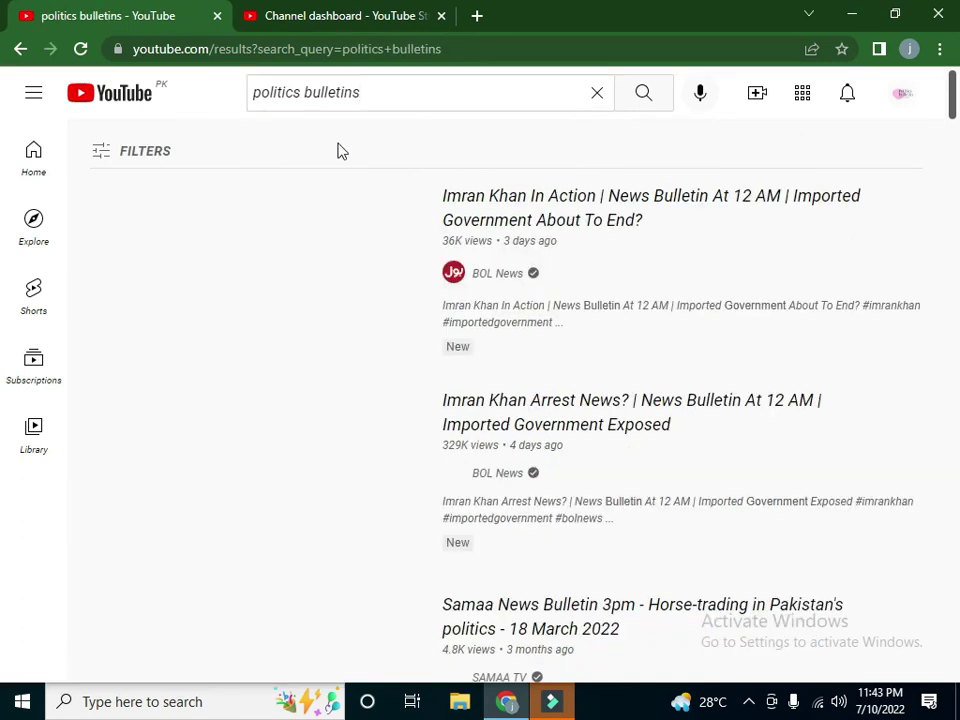
drag(363, 93, 261, 92)
Return to YouTube Studio and view the channel dashboard from its beginning
click(320, 12)
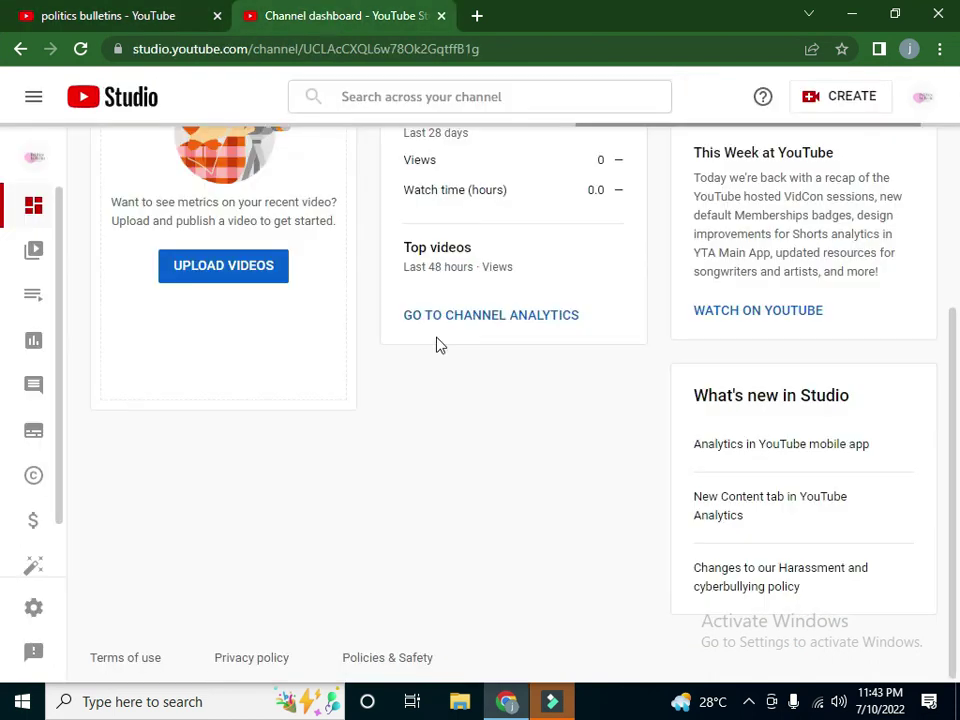
scroll(946, 240, up, 3)
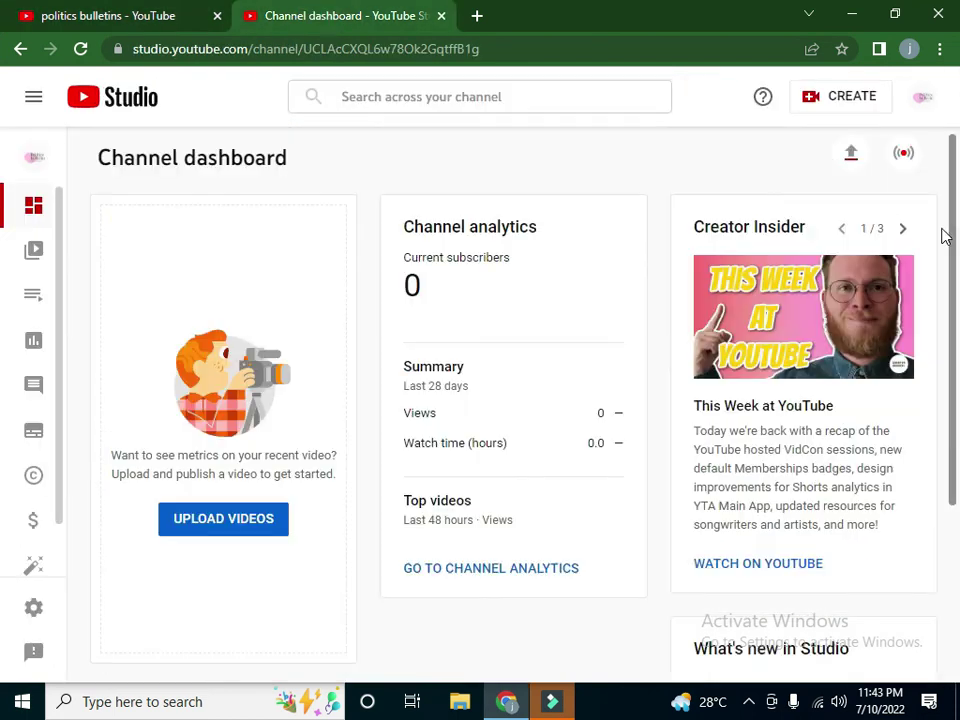